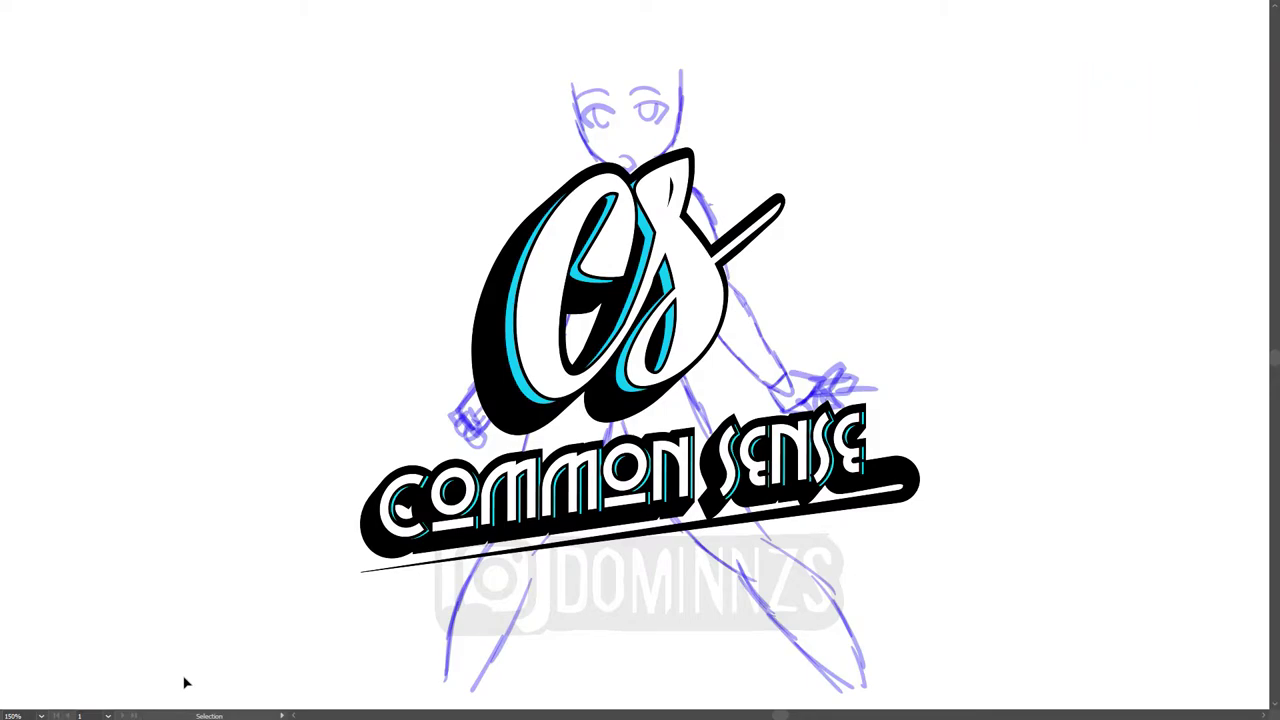
- Hand-letter the heading "Clothing!" with the Paintbrush in the empty space beside the figure's head
key(b)
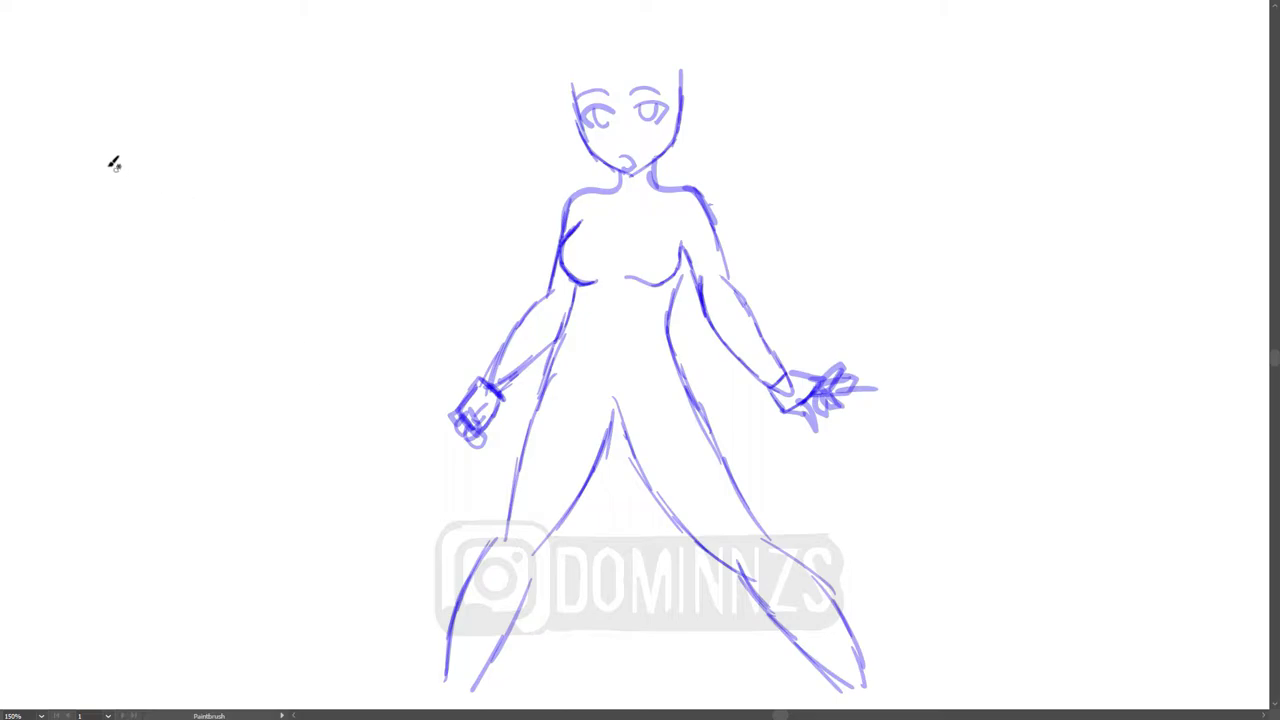
mouse_move(150, 120)
mouse_down()
mouse_move(148, 158)
mouse_move(194, 140)
mouse_move(212, 160)
mouse_move(232, 137)
mouse_up()
drag(228, 118, 246, 160)
mouse_move(256, 140)
mouse_down()
mouse_move(257, 160)
mouse_move(280, 160)
mouse_move(304, 138)
mouse_move(305, 164)
mouse_up()
click(255, 129)
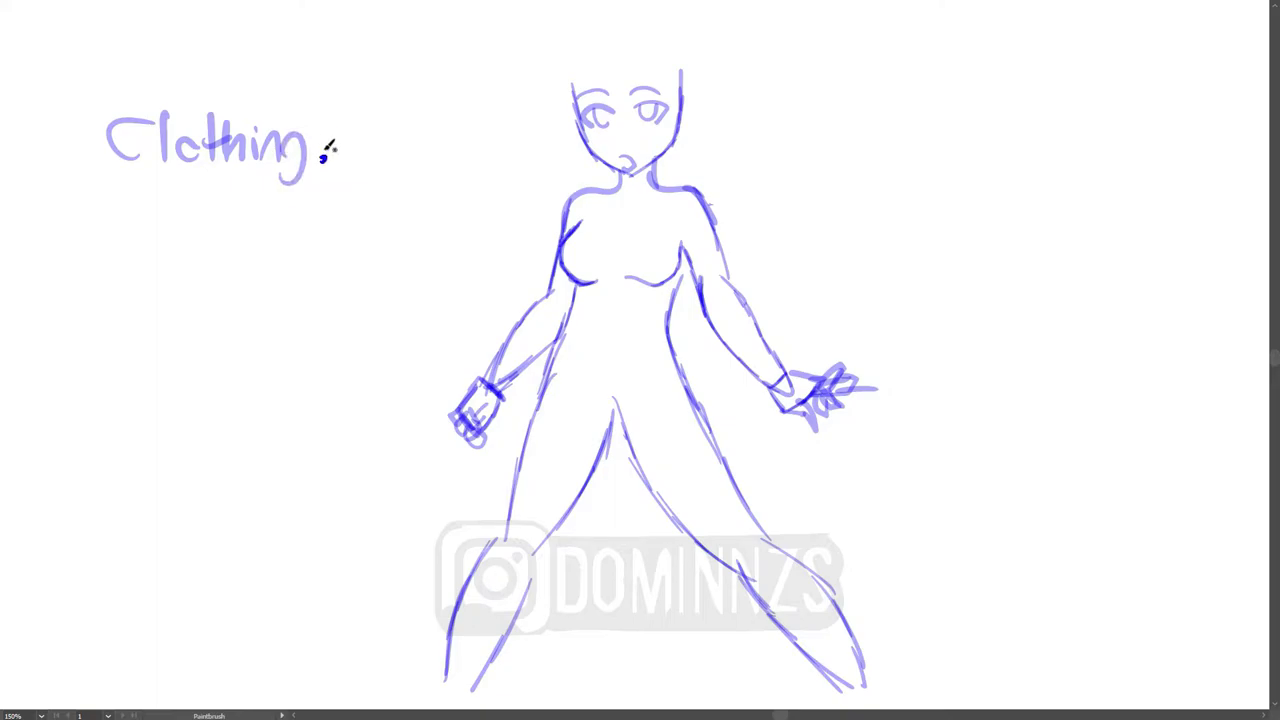
drag(314, 108, 328, 150)
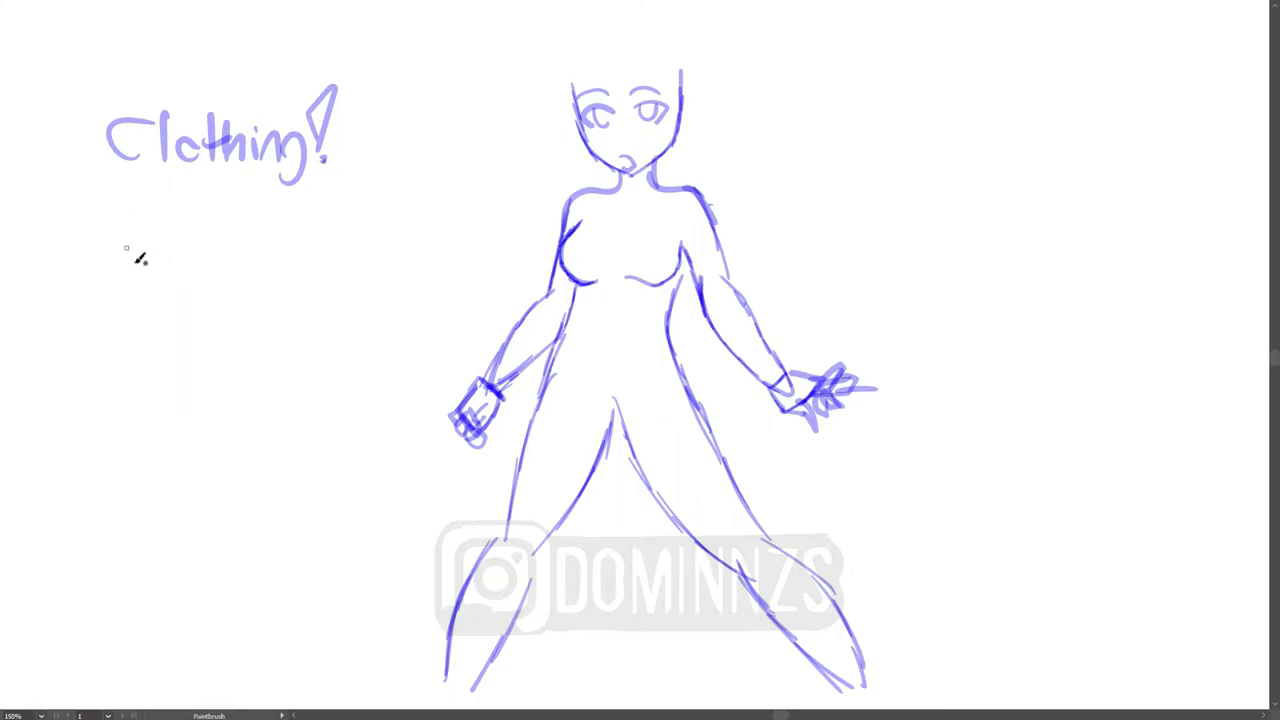
- Hand-letter the note "Body posture!" directly beneath the "Clothing!" heading
mouse_move(104, 208)
mouse_down()
mouse_move(104, 246)
mouse_move(139, 230)
mouse_move(223, 270)
mouse_up()
drag(224, 226, 236, 234)
mouse_move(256, 226)
mouse_down()
mouse_move(250, 238)
mouse_move(280, 240)
mouse_up()
drag(274, 228, 334, 229)
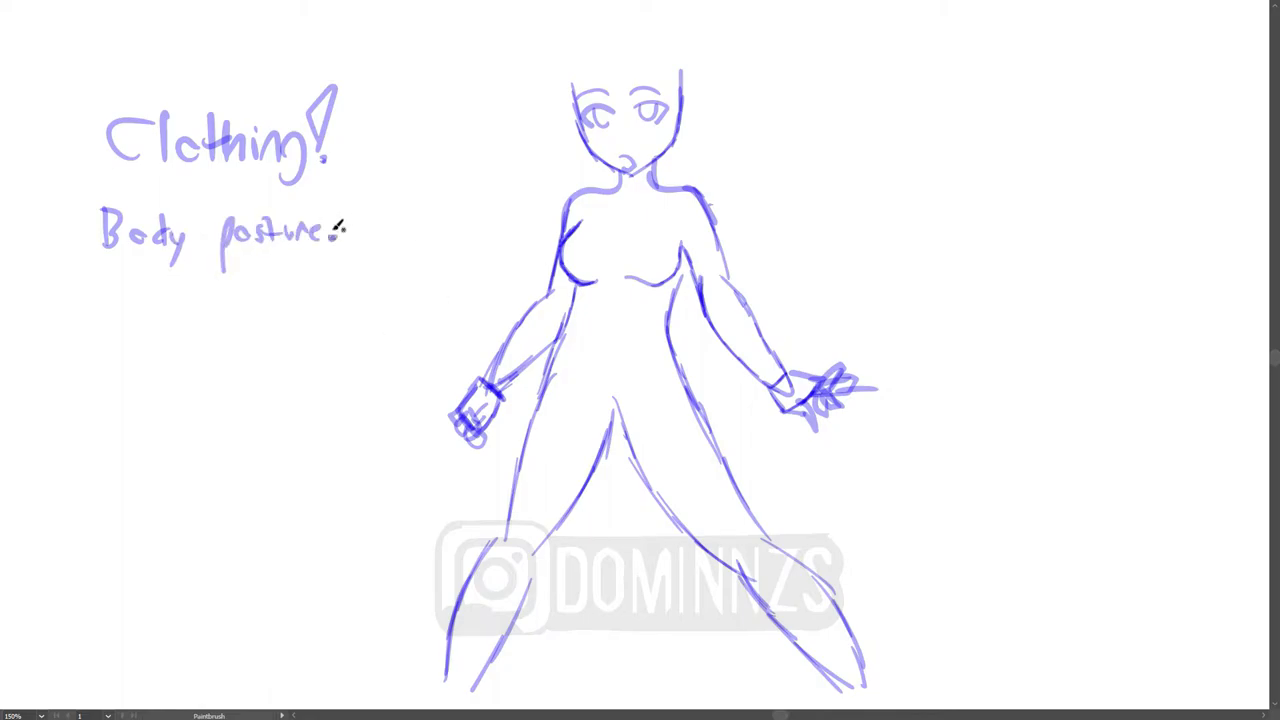
drag(348, 172, 337, 226)
click(335, 238)
- Draw an arrow pointing at the figure's torso and label it "BASIC t-shirt"
mouse_move(955, 202)
mouse_down()
mouse_move(828, 270)
mouse_move(905, 252)
mouse_up()
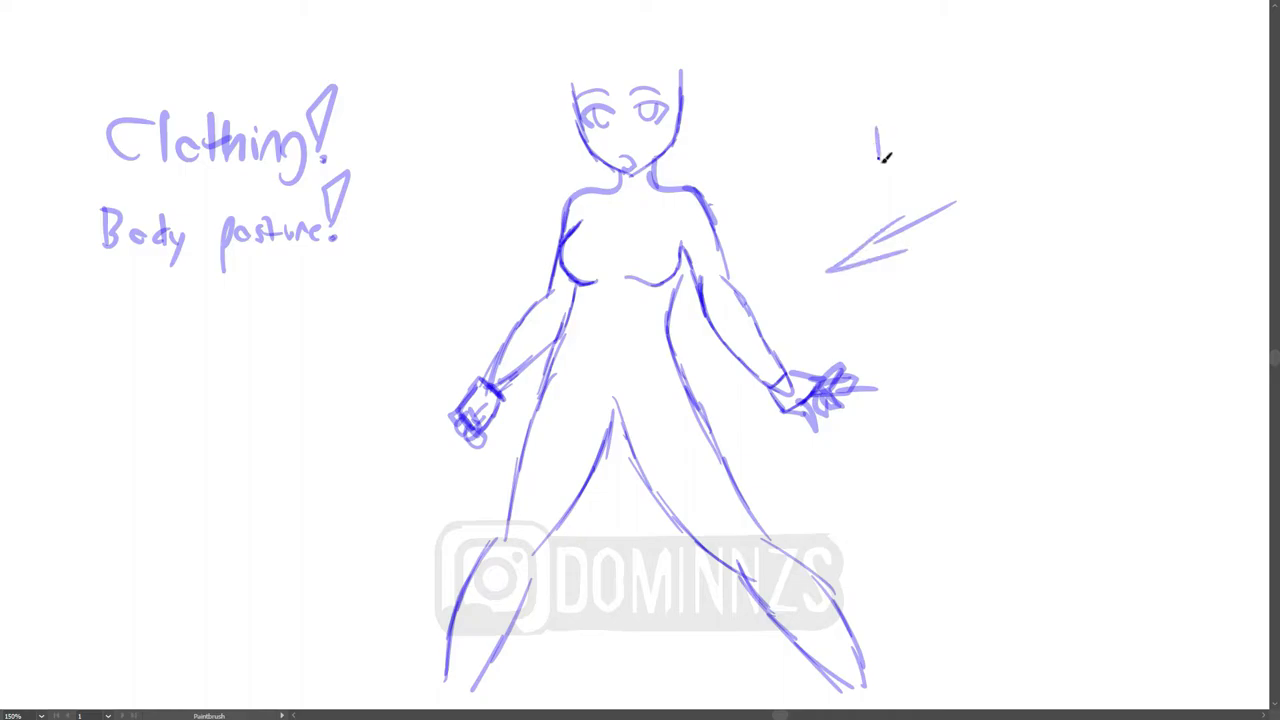
drag(877, 128, 878, 162)
drag(878, 128, 880, 162)
drag(895, 162, 914, 160)
mouse_move(932, 132)
mouse_down()
mouse_move(916, 160)
mouse_move(943, 162)
mouse_up()
mouse_move(976, 142)
mouse_down()
mouse_move(978, 160)
mouse_move(1023, 164)
mouse_up()
drag(1010, 148, 1040, 146)
drag(1046, 152, 1068, 160)
mouse_move(1090, 130)
mouse_down()
mouse_move(1113, 162)
mouse_move(1134, 148)
mouse_up()
drag(1150, 132, 1151, 162)
drag(1138, 146, 1163, 145)
- Draw an arrow pointing at the figure's head and letter a short "BASIC" label for it
drag(863, 41, 793, 50)
drag(802, 32, 880, 53)
drag(898, 50, 922, 48)
drag(967, 34, 970, 51)
mouse_move(984, 28)
mouse_down()
mouse_move(985, 60)
mouse_move(1028, 65)
mouse_up()
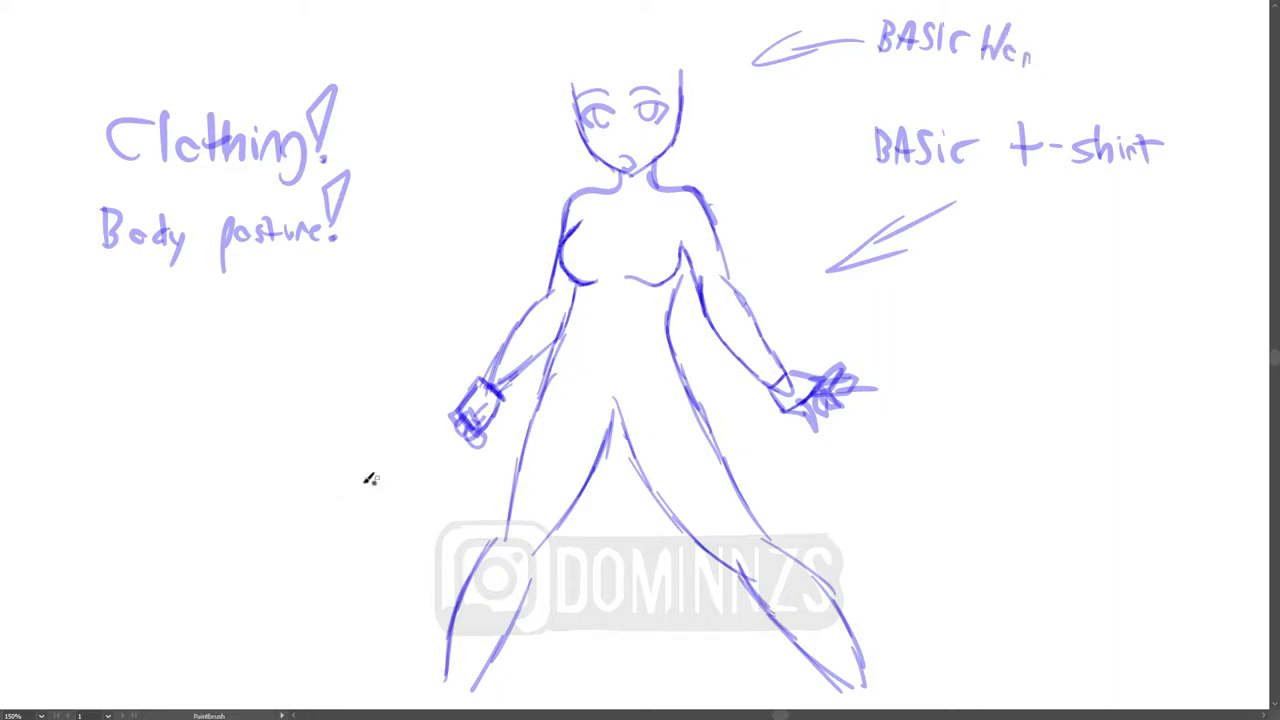
- Draw an arrow pointing at the fist on the figure's closed-hand side and label it "wepeon + sheild"
drag(236, 497, 358, 471)
drag(358, 471, 340, 498)
mouse_move(84, 452)
mouse_down()
mouse_move(185, 470)
mouse_move(131, 512)
mouse_up()
drag(122, 506, 142, 506)
mouse_move(87, 563)
mouse_down()
mouse_move(116, 548)
mouse_move(106, 534)
mouse_up()
drag(115, 530, 129, 558)
drag(131, 550, 148, 554)
drag(153, 542, 167, 556)
drag(182, 544, 195, 543)
drag(189, 526, 190, 558)
- Draw an arrow pointing at the figure's legs and label it "leggings/Boot"
drag(958, 526, 832, 510)
drag(860, 502, 868, 536)
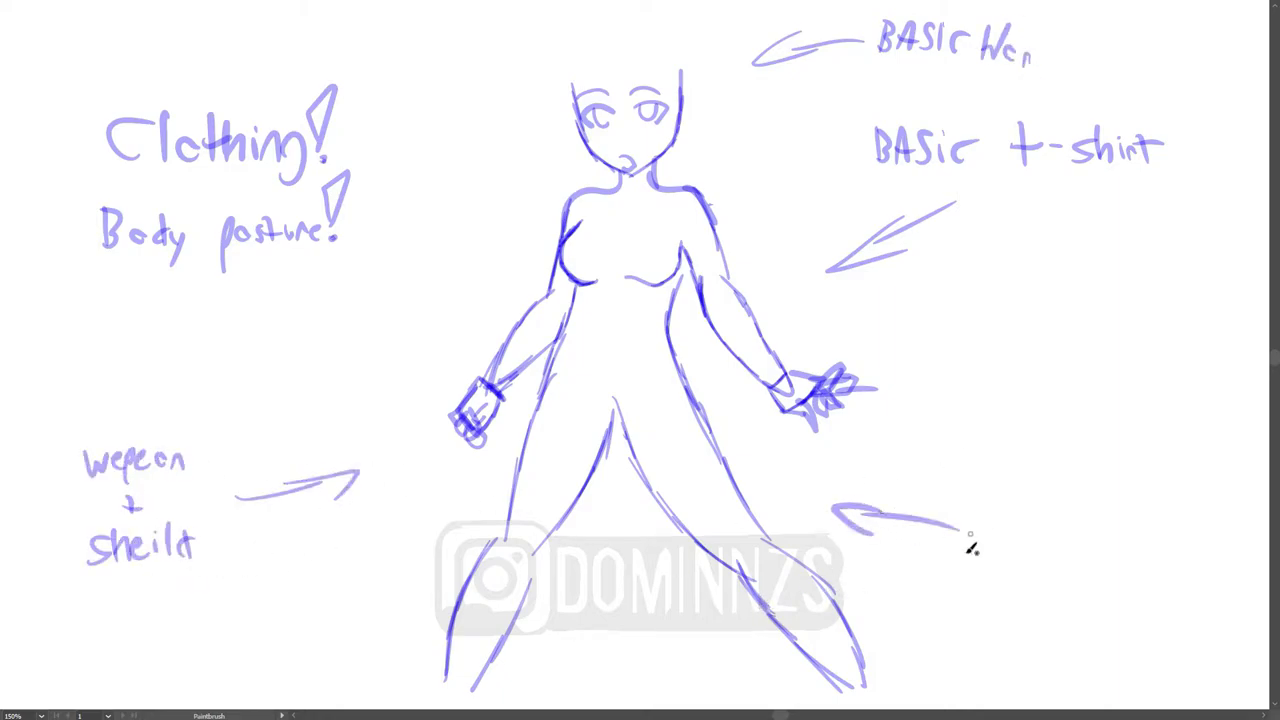
drag(972, 520, 974, 552)
drag(980, 546, 1028, 566)
drag(1032, 540, 1072, 556)
drag(1112, 504, 1066, 582)
drag(1104, 530, 1104, 556)
drag(1104, 530, 1110, 556)
drag(1122, 540, 1126, 550)
drag(1140, 538, 1140, 552)
drag(1154, 524, 1156, 550)
drag(1144, 542, 1188, 532)
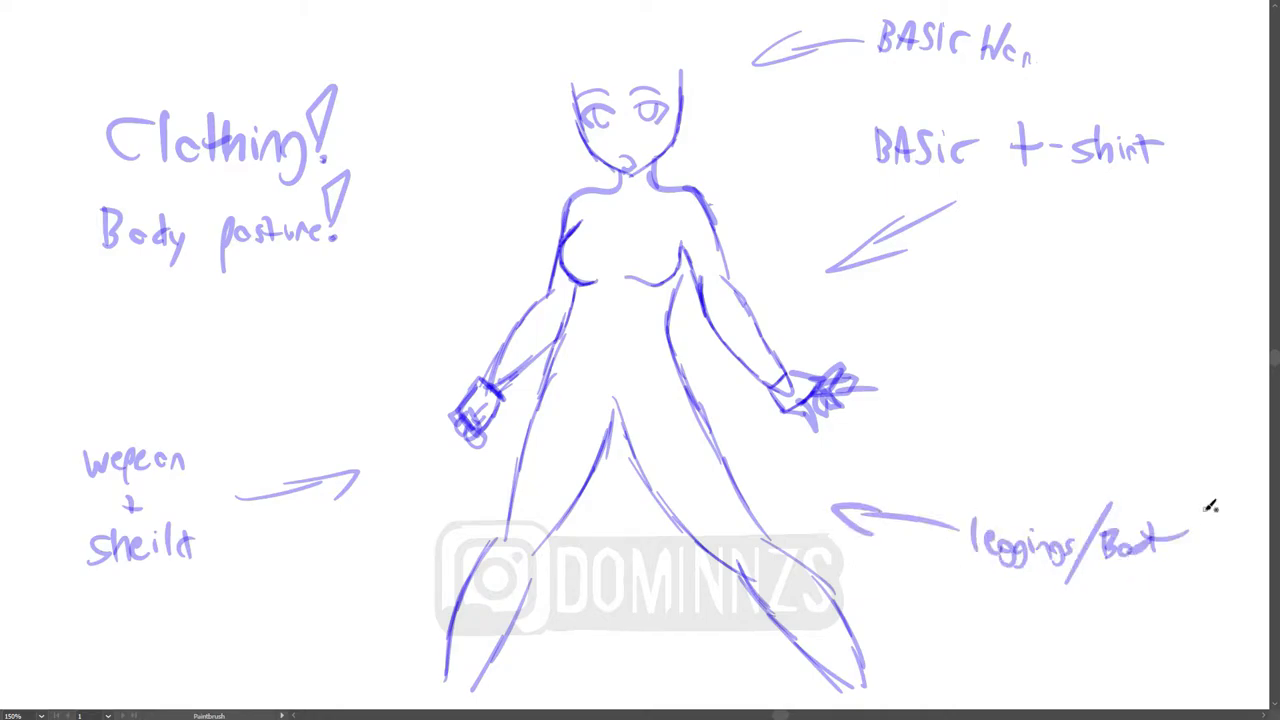
- Retrace the waist contours and sketch a curved shirt hem across the figure's hips
drag(582, 283, 544, 379)
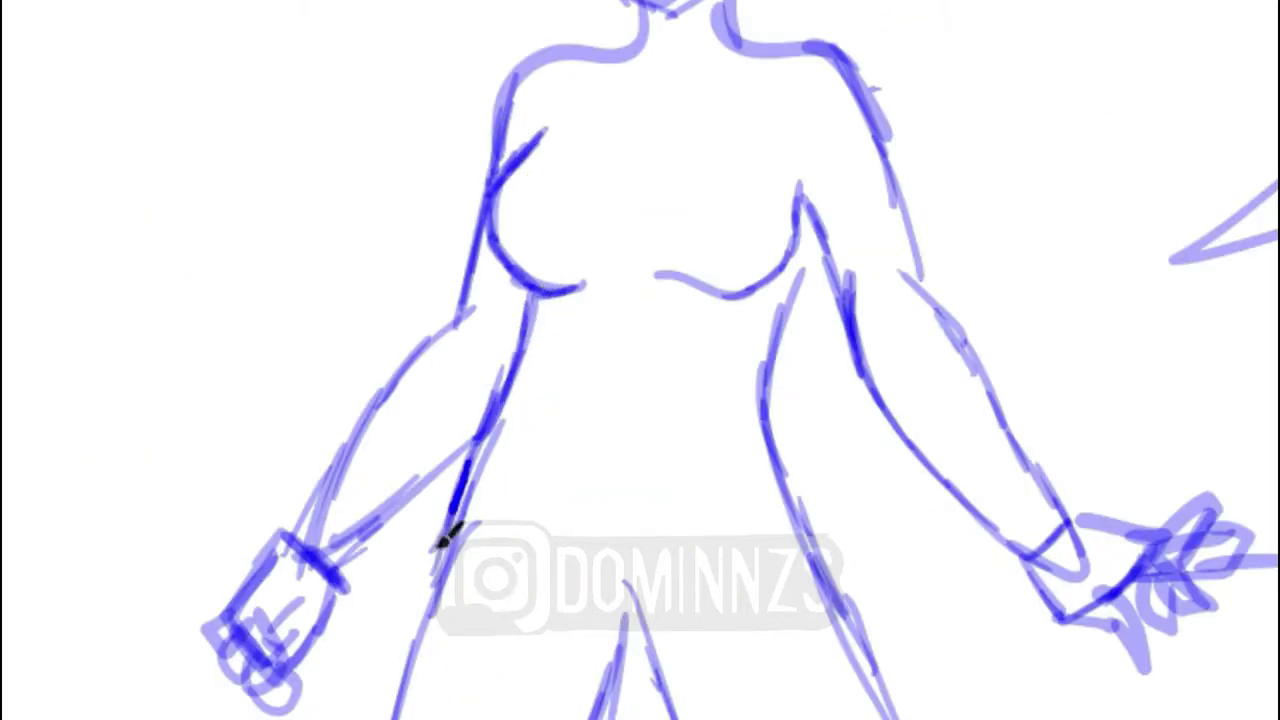
mouse_move(445, 540)
mouse_down()
mouse_move(580, 634)
mouse_move(830, 545)
mouse_move(794, 317)
mouse_move(830, 240)
mouse_up()
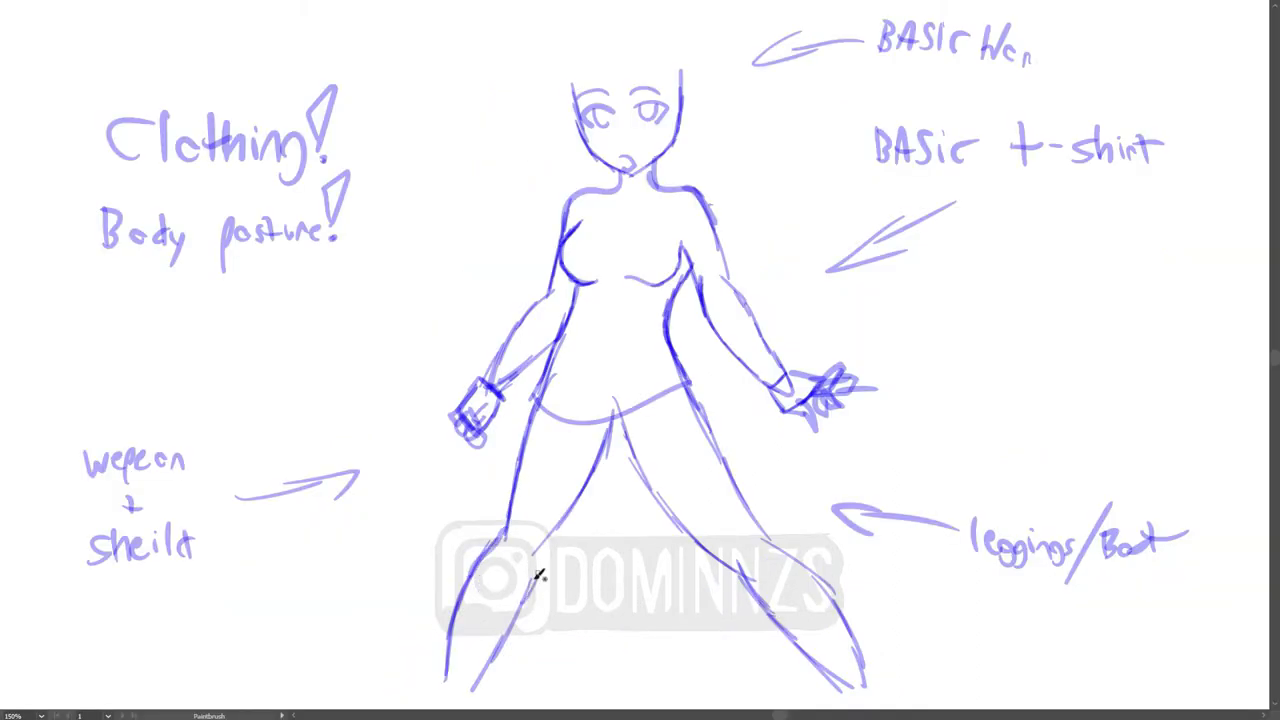
- Retrace both legs' outlines as leggings, adding short crease strokes around the crotch and knees
mouse_move(523, 604)
mouse_down()
mouse_move(612, 433)
mouse_move(602, 430)
mouse_move(635, 417)
mouse_up()
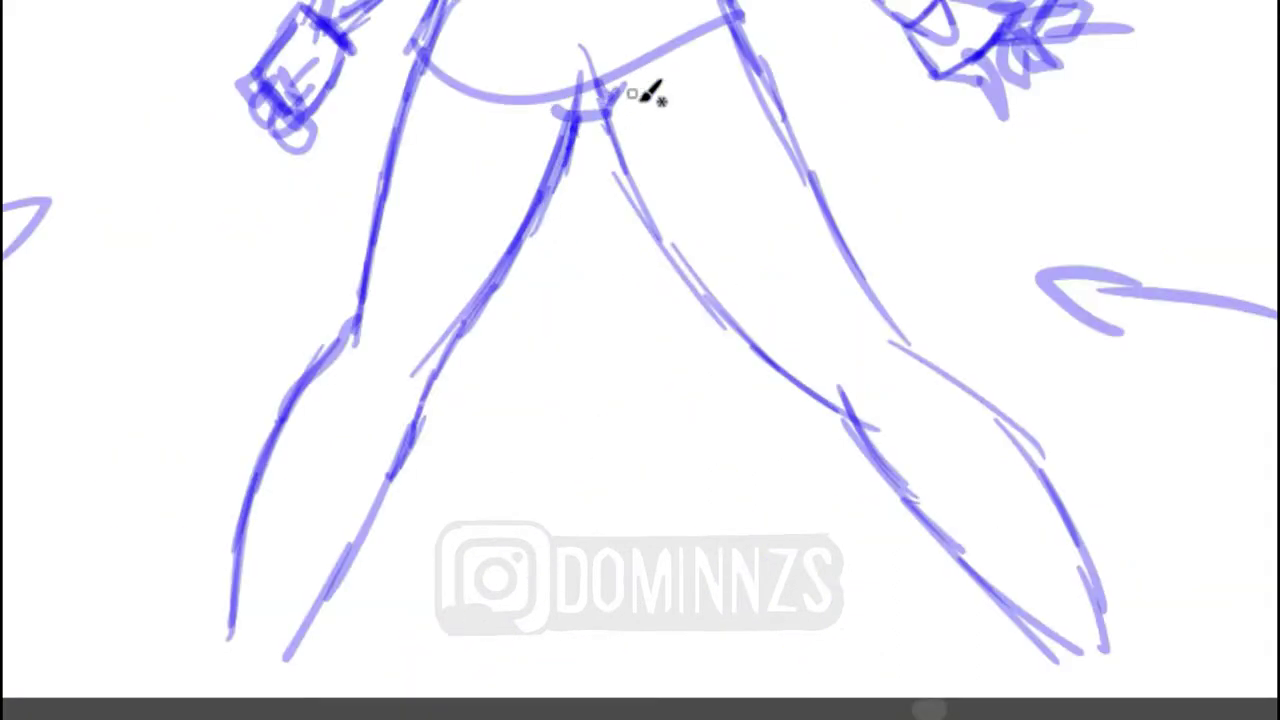
mouse_move(606, 108)
mouse_down()
mouse_move(649, 191)
mouse_move(826, 386)
mouse_move(874, 434)
mouse_move(920, 440)
mouse_up()
mouse_move(1020, 436)
mouse_down()
mouse_move(906, 347)
mouse_move(835, 222)
mouse_up()
drag(734, 24, 801, 128)
drag(778, 82, 874, 299)
mouse_move(362, 350)
mouse_down()
mouse_move(400, 380)
mouse_move(396, 410)
mouse_up()
drag(826, 384, 876, 420)
drag(796, 186, 834, 278)
drag(864, 334, 890, 352)
drag(906, 374, 934, 390)
drag(978, 420, 1000, 440)
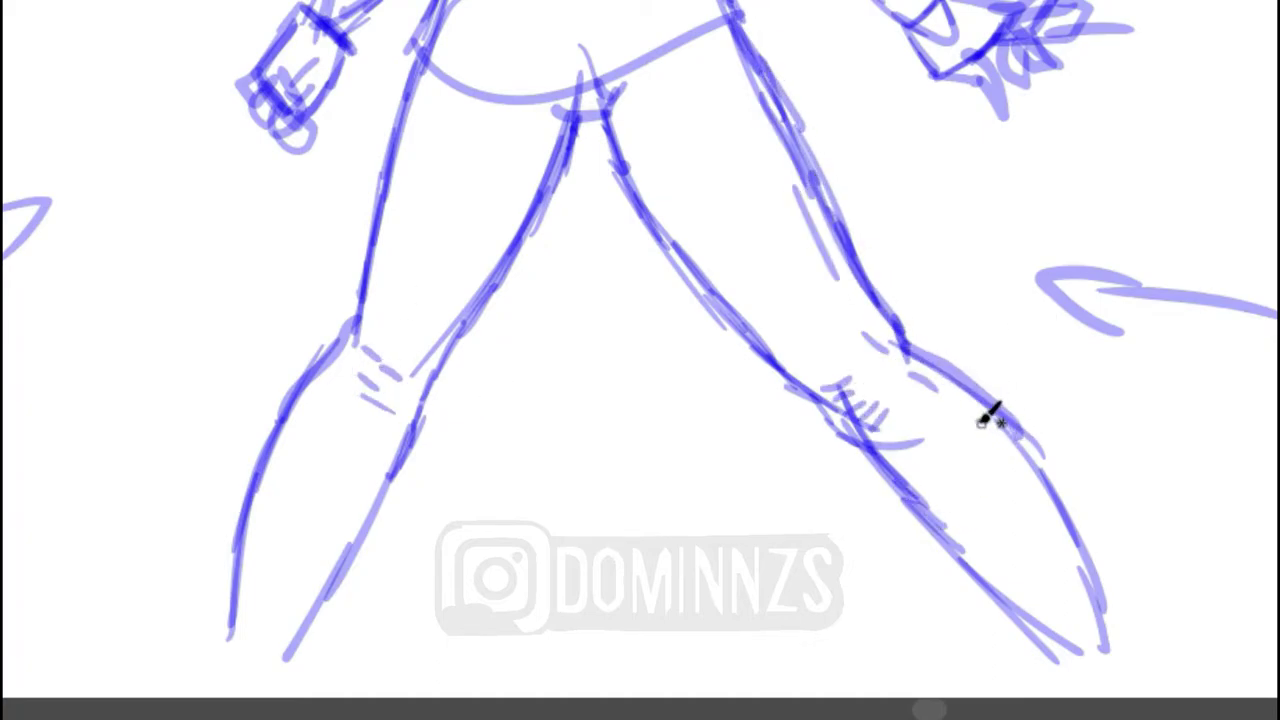
- Sketch curved double boot cuffs around both calves below the knees
drag(270, 417, 340, 484)
drag(304, 477, 378, 477)
mouse_move(382, 470)
mouse_down()
mouse_move(393, 484)
mouse_move(244, 467)
mouse_up()
drag(268, 416, 228, 602)
mouse_move(928, 514)
mouse_down()
mouse_move(1016, 440)
mouse_move(1055, 515)
mouse_move(970, 576)
mouse_up()
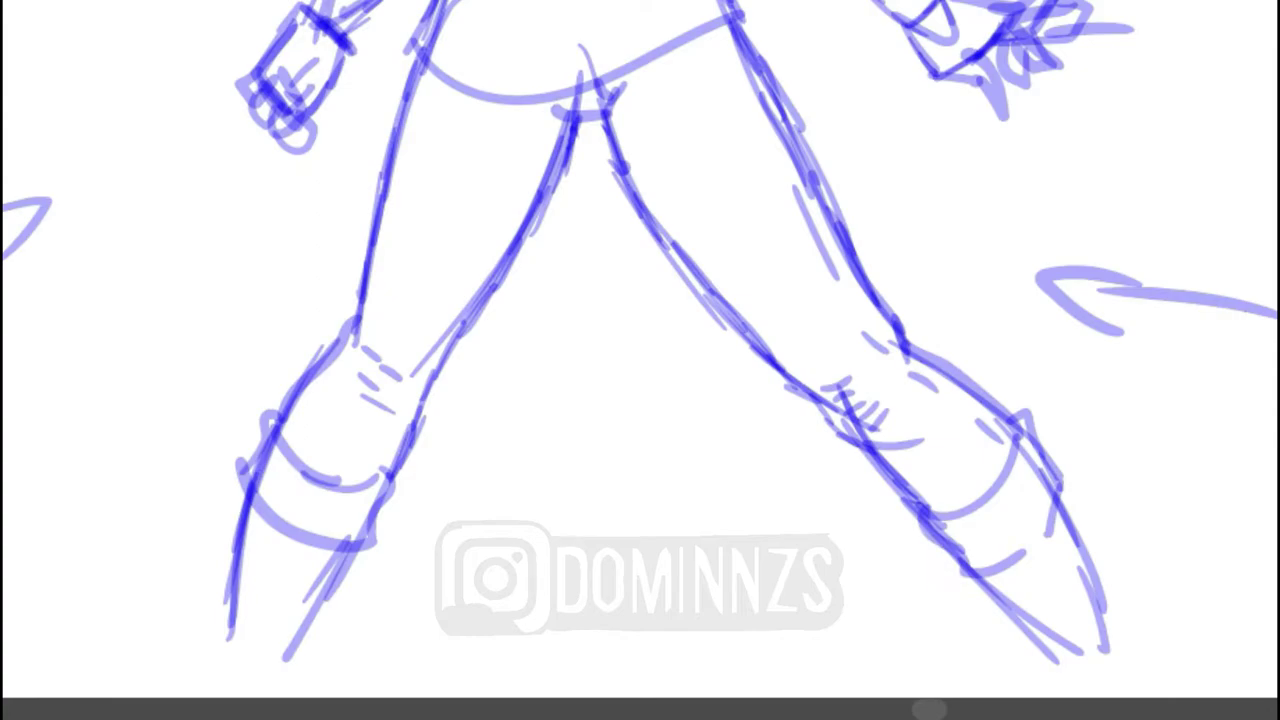
- Hand-letter the note "PLAN Ahead" beneath "Body posture!"
drag(312, 343, 325, 351)
drag(340, 334, 345, 351)
drag(358, 309, 361, 353)
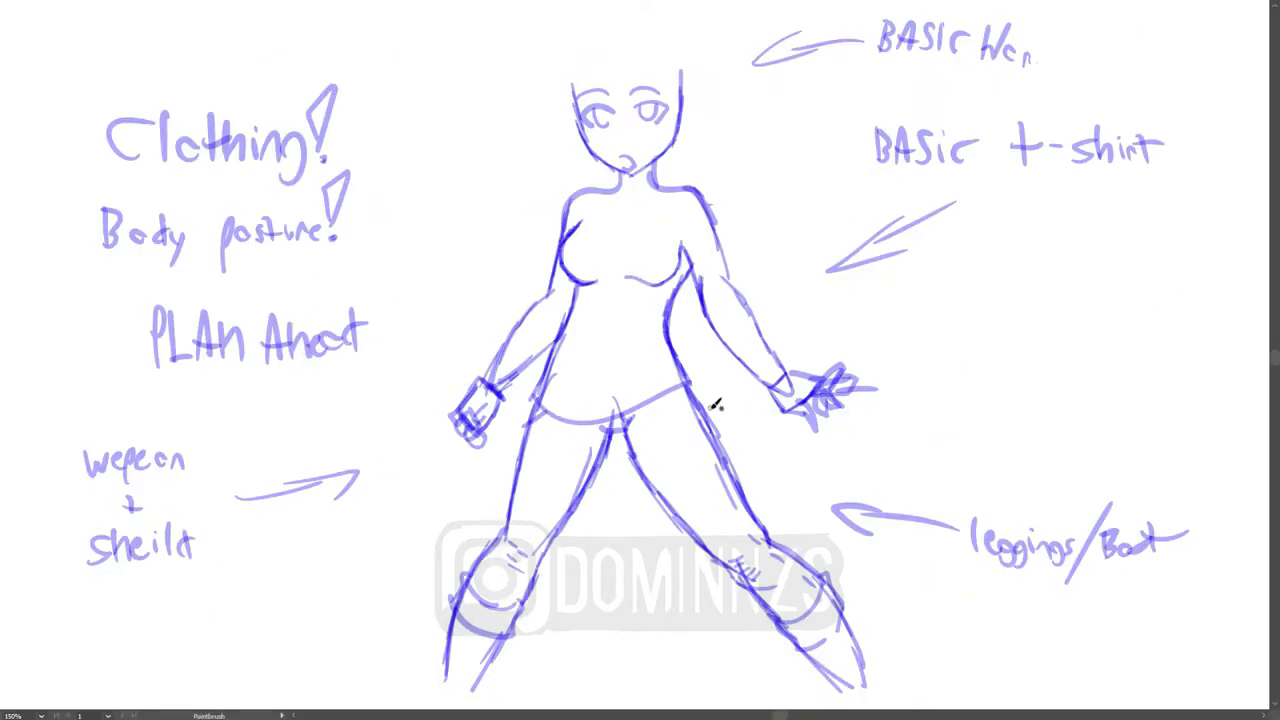
- Sketch fold strokes around the shirt's hem and waist, and add an arrow to them labelled "Add light creases"
mouse_move(589, 386)
mouse_down()
mouse_move(647, 377)
mouse_move(644, 342)
mouse_up()
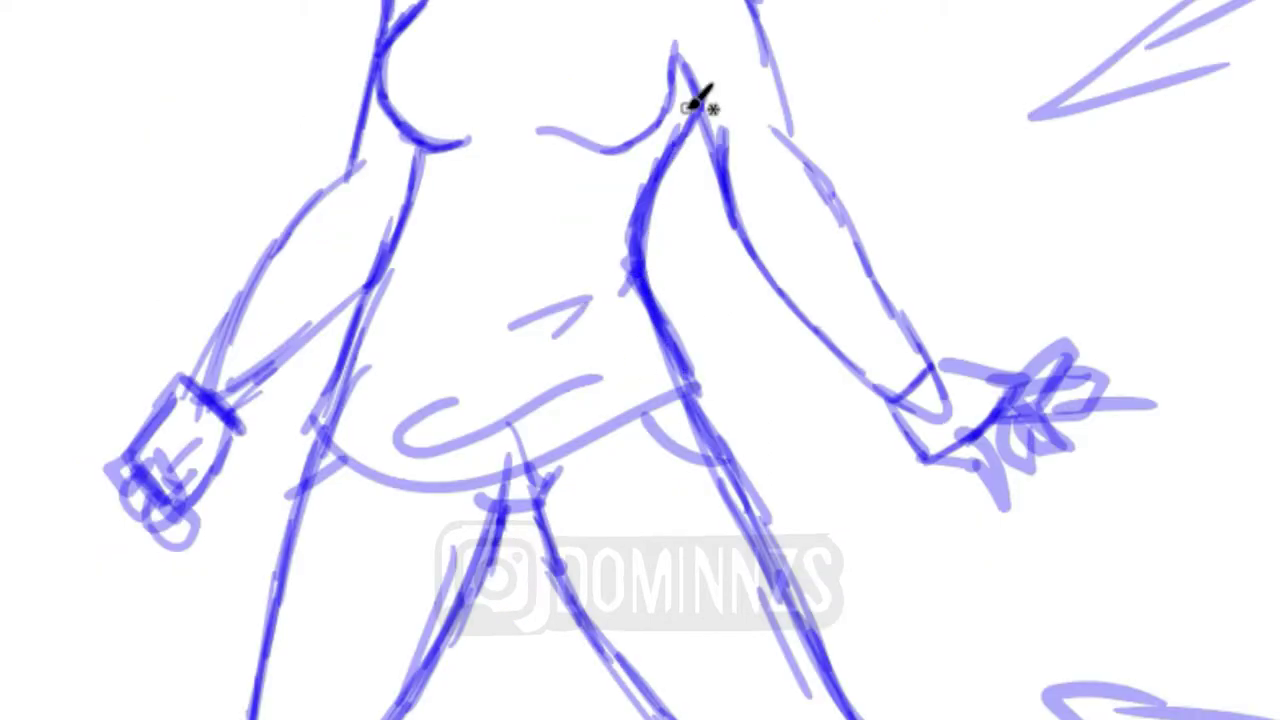
drag(910, 595, 722, 352)
drag(733, 398, 795, 382)
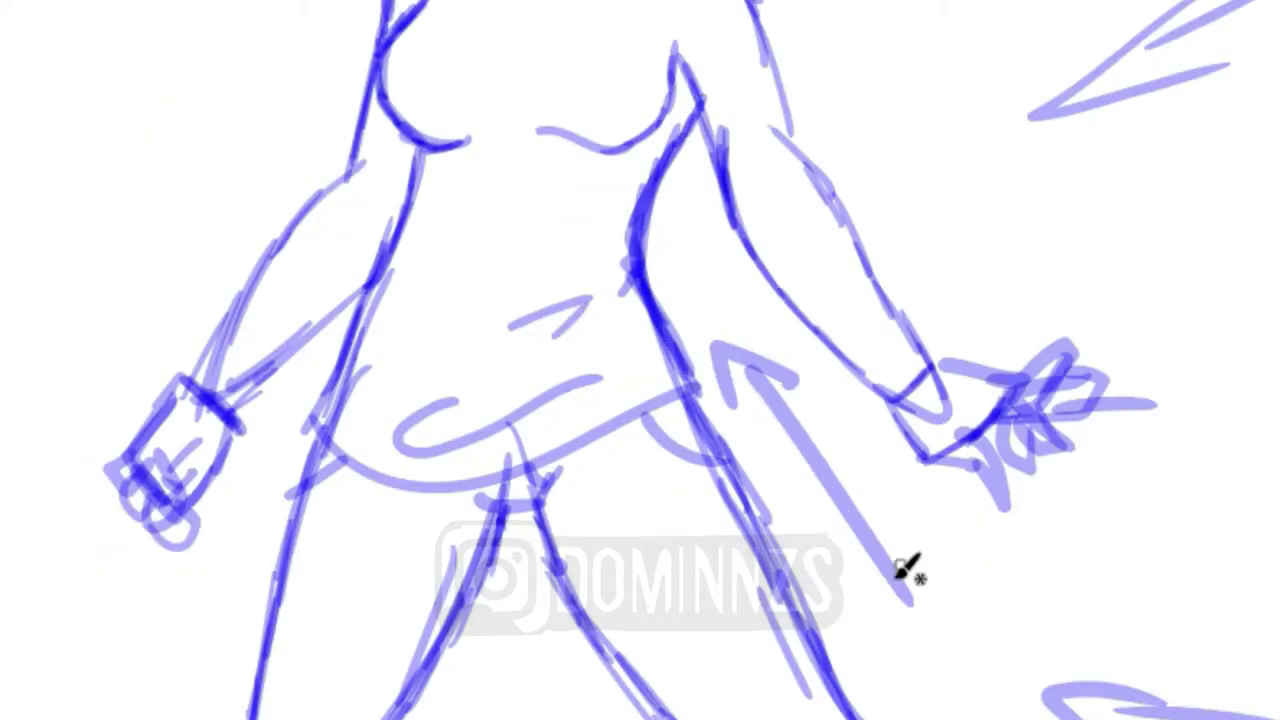
mouse_move(900, 600)
mouse_down()
mouse_move(1035, 605)
mouse_move(1118, 625)
mouse_up()
drag(1056, 600, 1180, 598)
drag(1150, 560, 1150, 630)
drag(1182, 560, 1186, 632)
drag(1250, 555, 1252, 640)
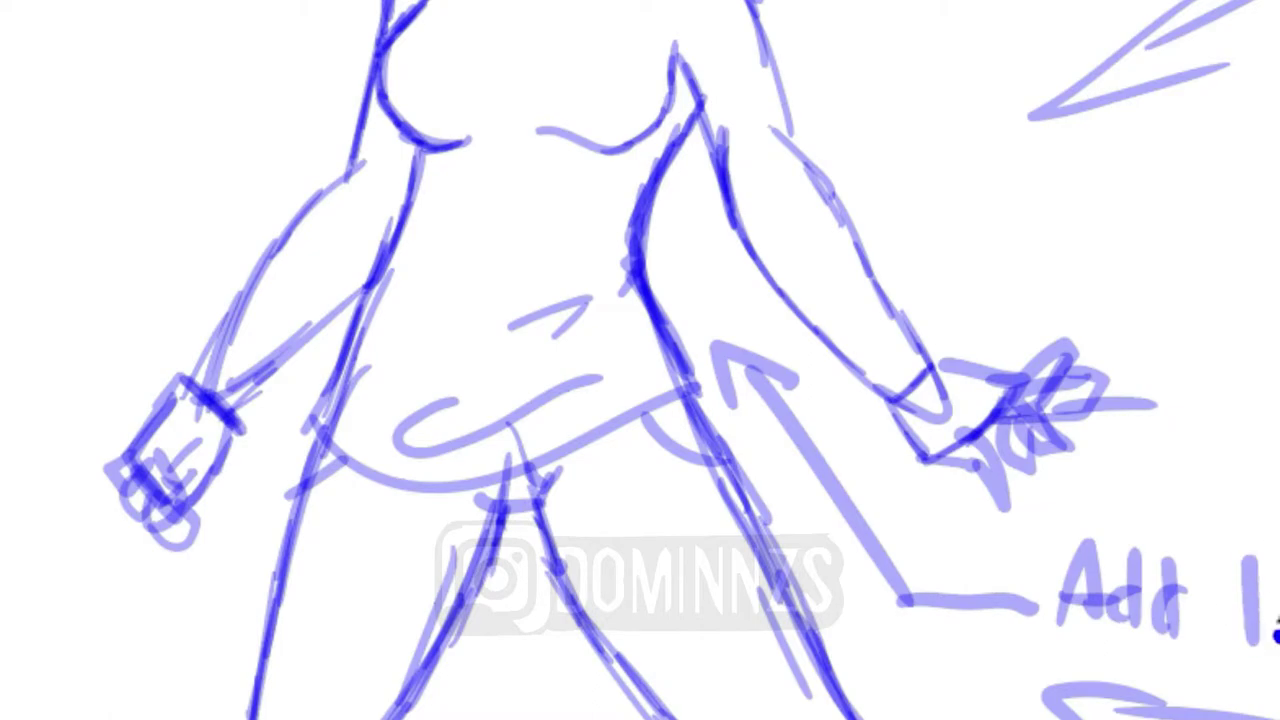
drag(1275, 590, 1276, 640)
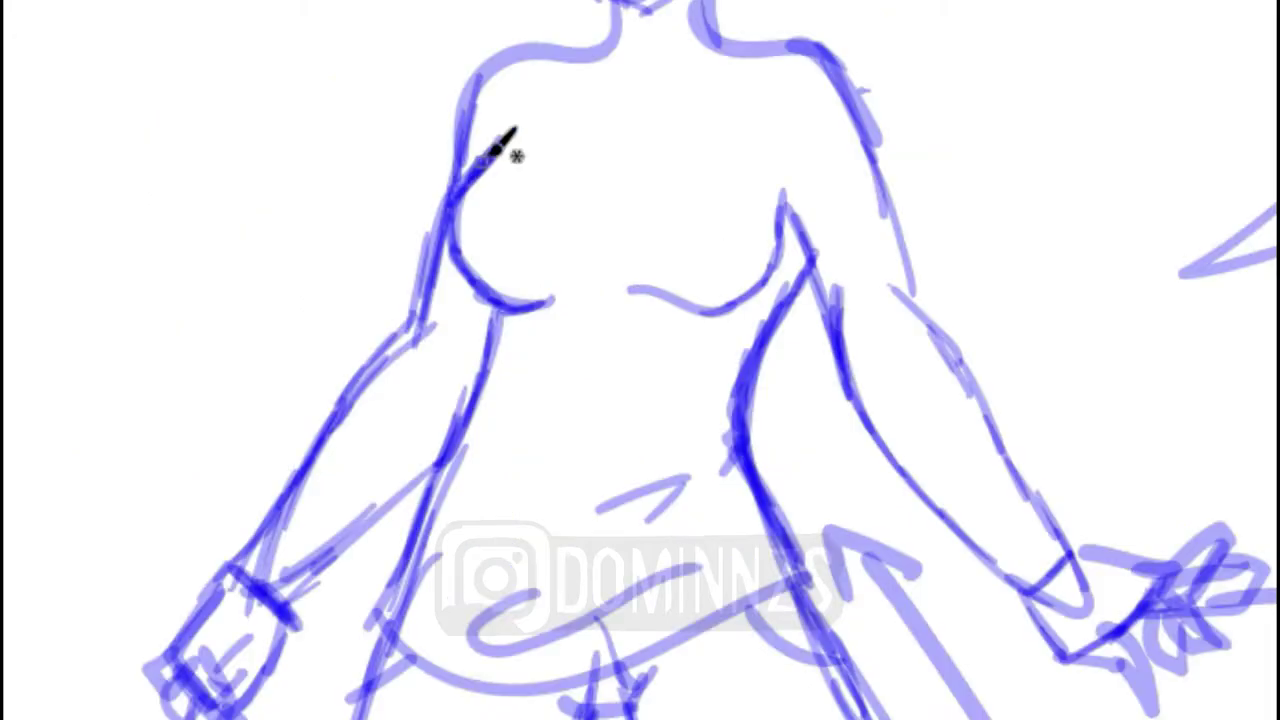
- Sketch the short sleeve on the open-hand arm with a shaded cuff, plus armpit and under-chest crease strokes
mouse_move(507, 138)
mouse_down()
mouse_move(491, 266)
mouse_move(562, 314)
mouse_move(657, 295)
mouse_move(698, 311)
mouse_move(774, 228)
mouse_move(779, 150)
mouse_up()
drag(806, 268, 762, 350)
mouse_move(798, 30)
mouse_down()
mouse_move(873, 100)
mouse_move(862, 195)
mouse_move(792, 240)
mouse_up()
drag(792, 240, 852, 182)
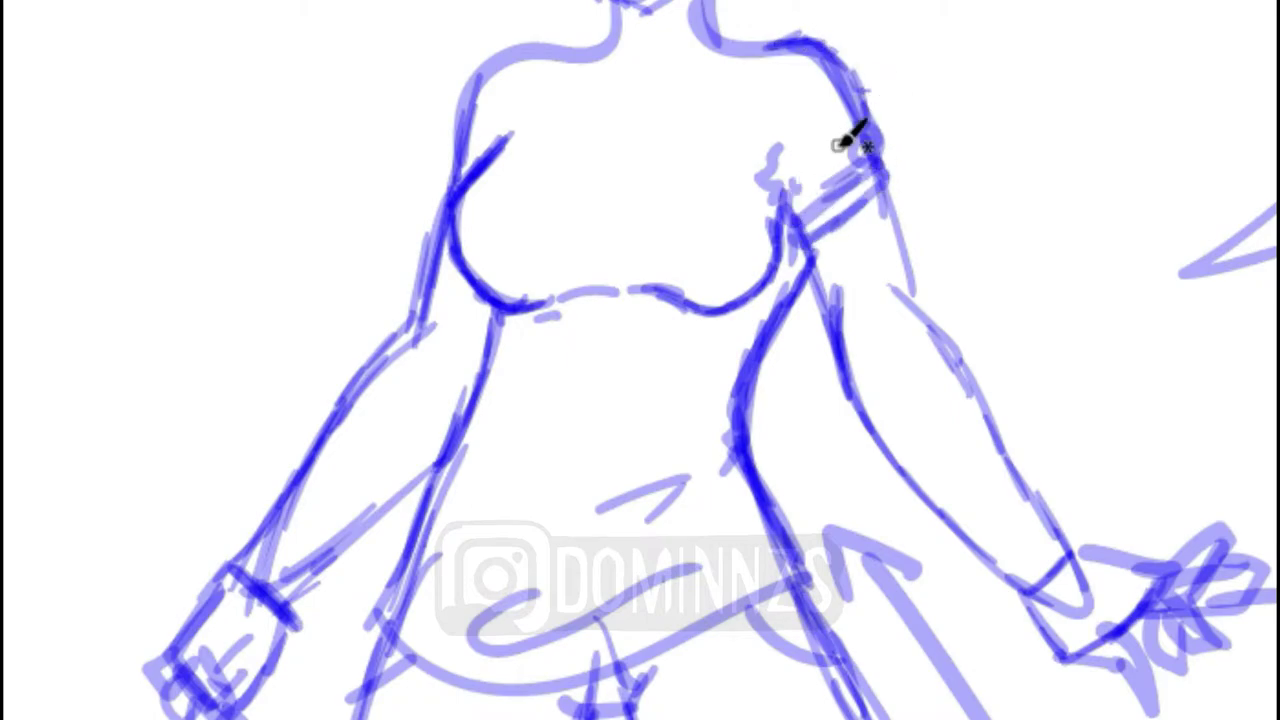
drag(806, 229, 868, 180)
drag(556, 294, 624, 290)
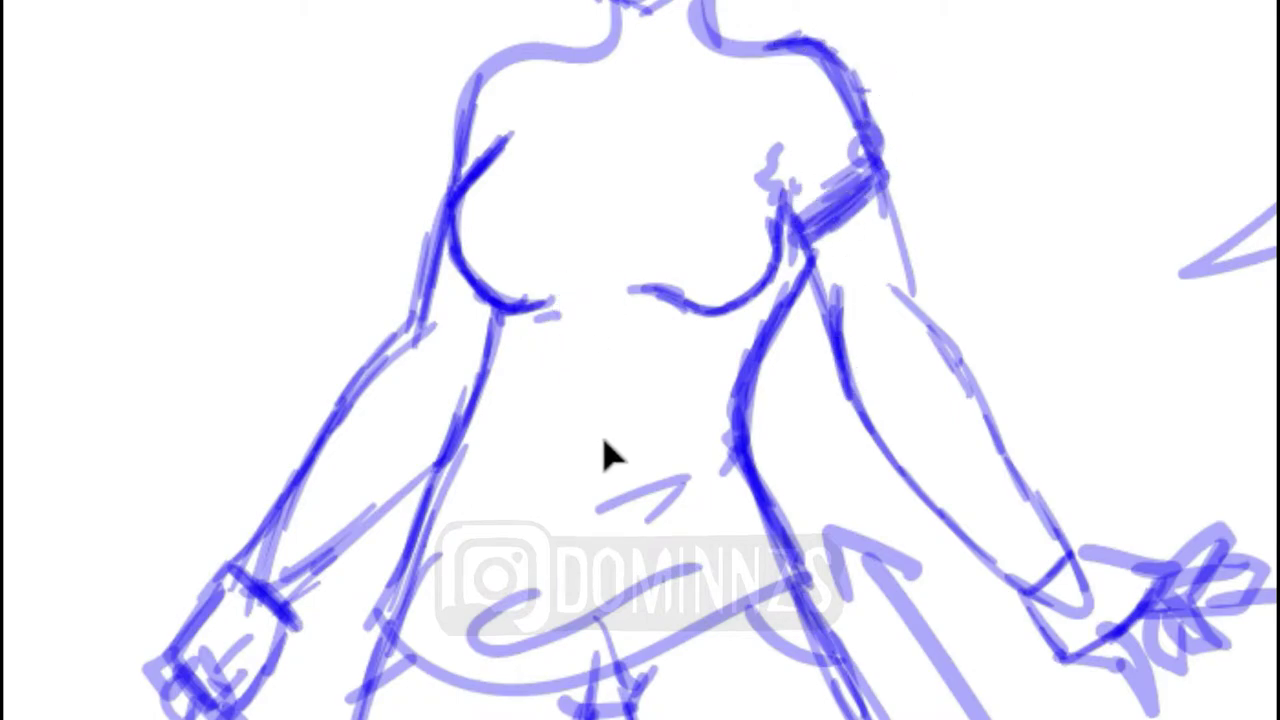
- Clear the rough waist and armpit lines on the fist side and redraw the shirt's shoulder, chest and side contours with folds
mouse_move(418, 565)
mouse_down()
mouse_move(463, 371)
mouse_move(514, 294)
mouse_move(591, 280)
mouse_move(688, 292)
mouse_move(776, 220)
mouse_move(700, 306)
mouse_move(645, 288)
mouse_up()
key(ctrl+z)
key(ctrl+z)
mouse_move(455, 200)
mouse_down()
mouse_move(480, 86)
mouse_move(505, 58)
mouse_up()
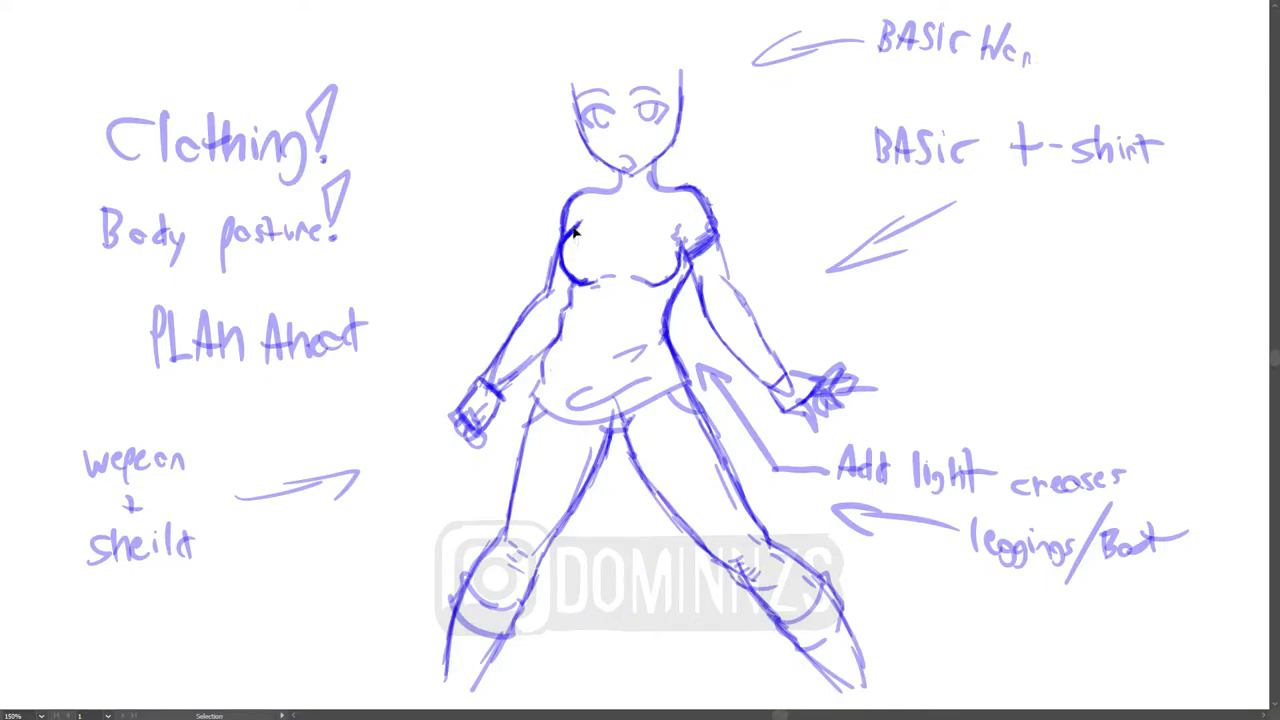
key(ctrl+z)
key(ctrl+z)
drag(574, 230, 584, 289)
key(ctrl+z)
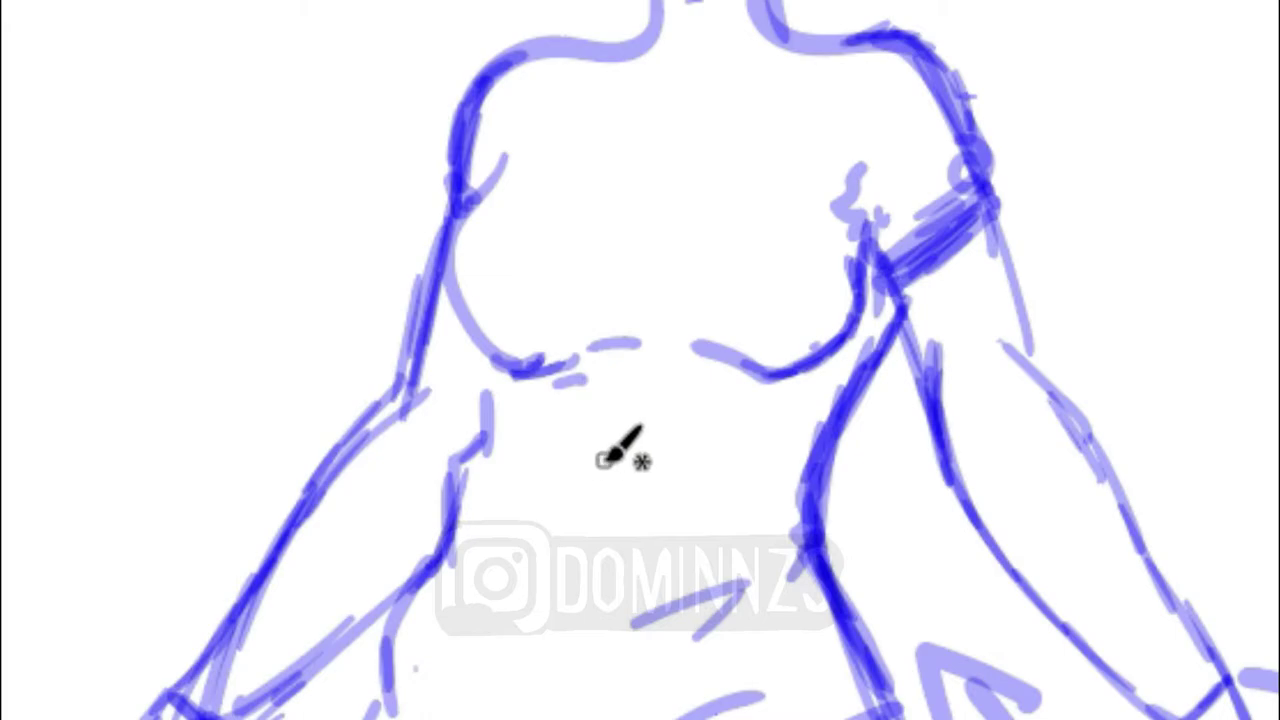
drag(462, 205, 525, 365)
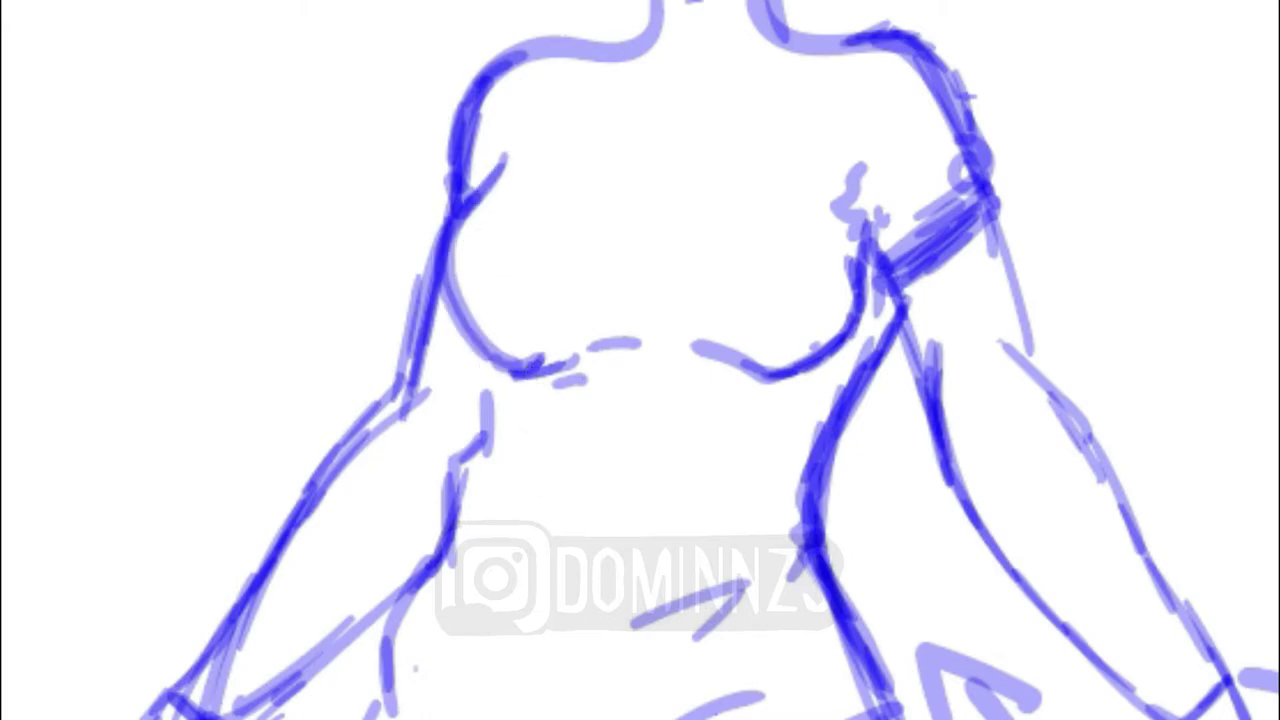
- Draw an inverted triangle emblem on the shirt's chest and small collarbone marks below the neck
mouse_move(580, 195)
mouse_down()
mouse_move(615, 300)
mouse_move(736, 208)
mouse_move(584, 198)
mouse_up()
drag(724, 194, 581, 204)
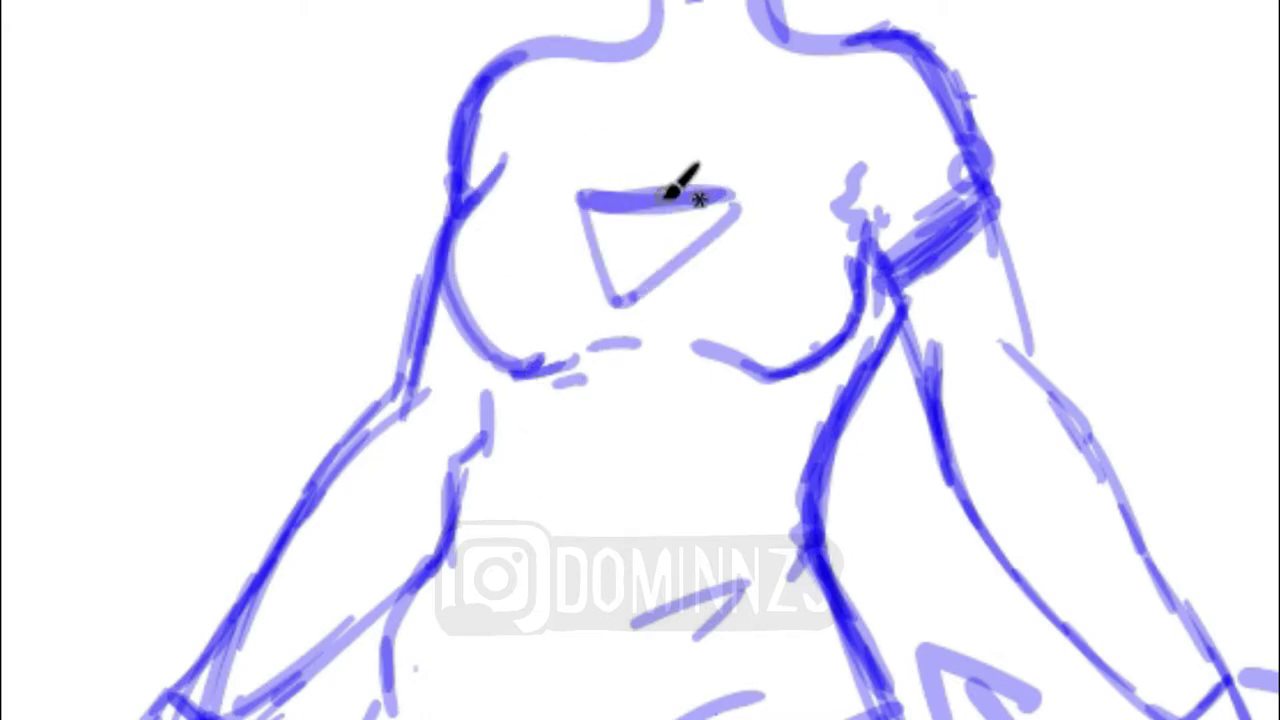
drag(659, 174, 655, 208)
drag(672, 106, 738, 87)
drag(641, 76, 651, 85)
drag(618, 70, 627, 78)
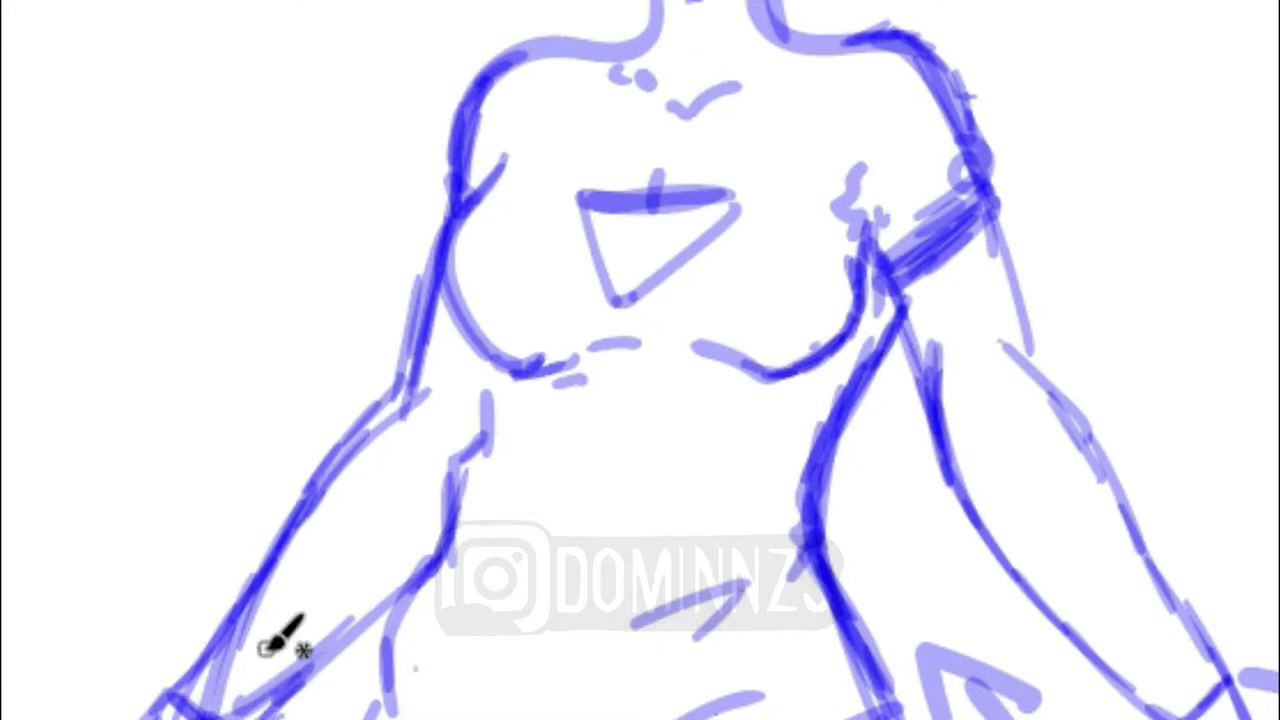
- Remove the overlapping rough wrist and hand strokes from both arms
key(ctrl+z)
key(ctrl+z)
key(ctrl+z)
key(ctrl+z)
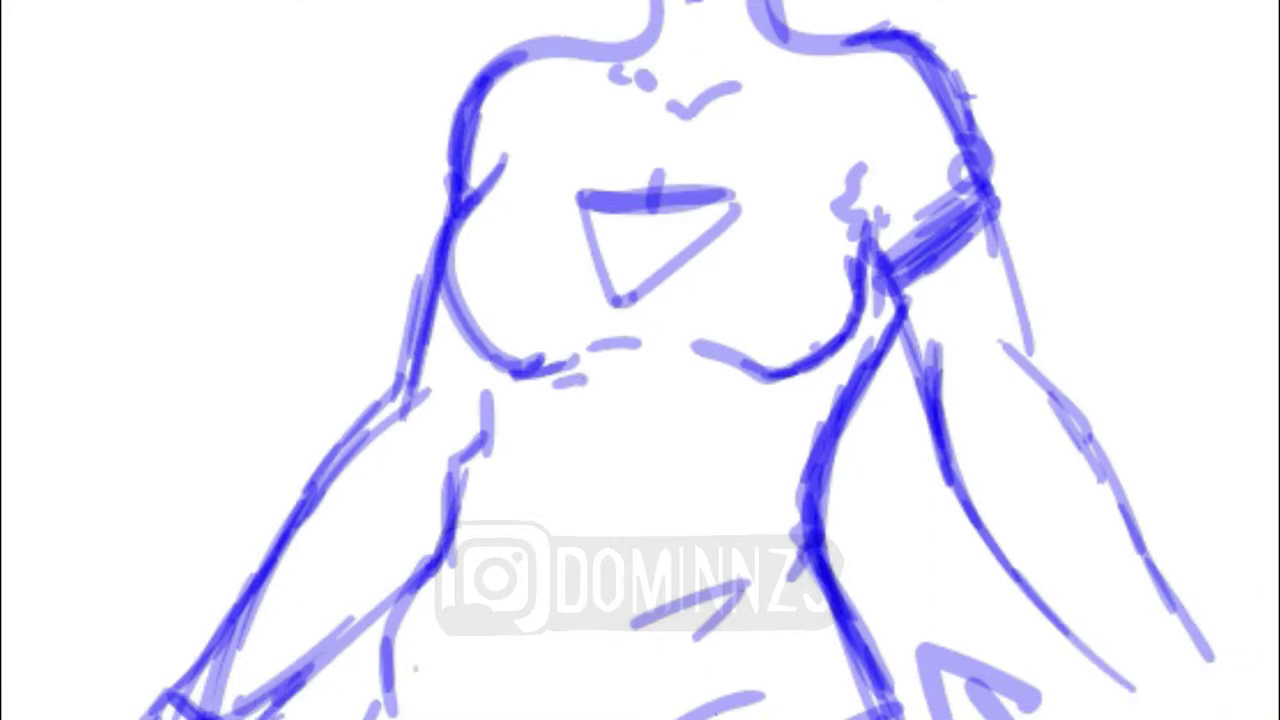
drag(165, 645, 262, 716)
key(Delete)
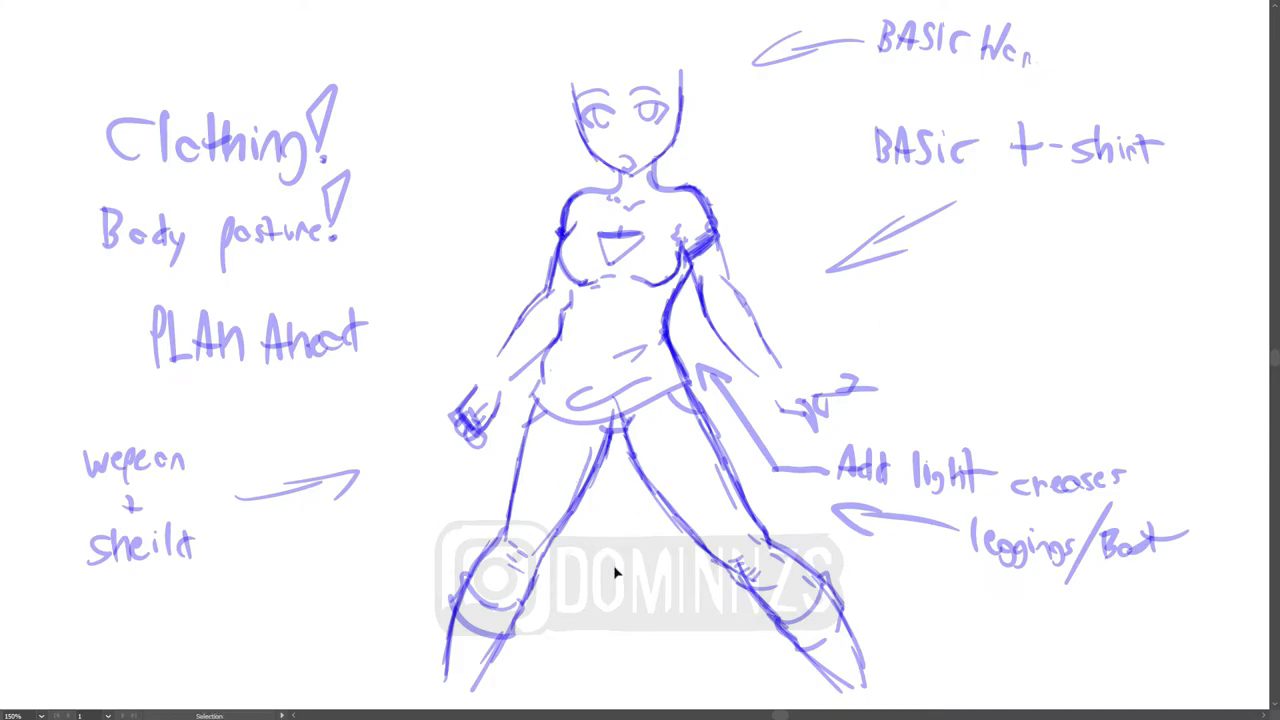
- Redraw both forearm outlines with the Paintbrush, and sketch a wristband and open hand with fingers on the outstretched arm
key(b)
mouse_move(480, 377)
mouse_down()
mouse_move(496, 391)
mouse_move(498, 354)
mouse_up()
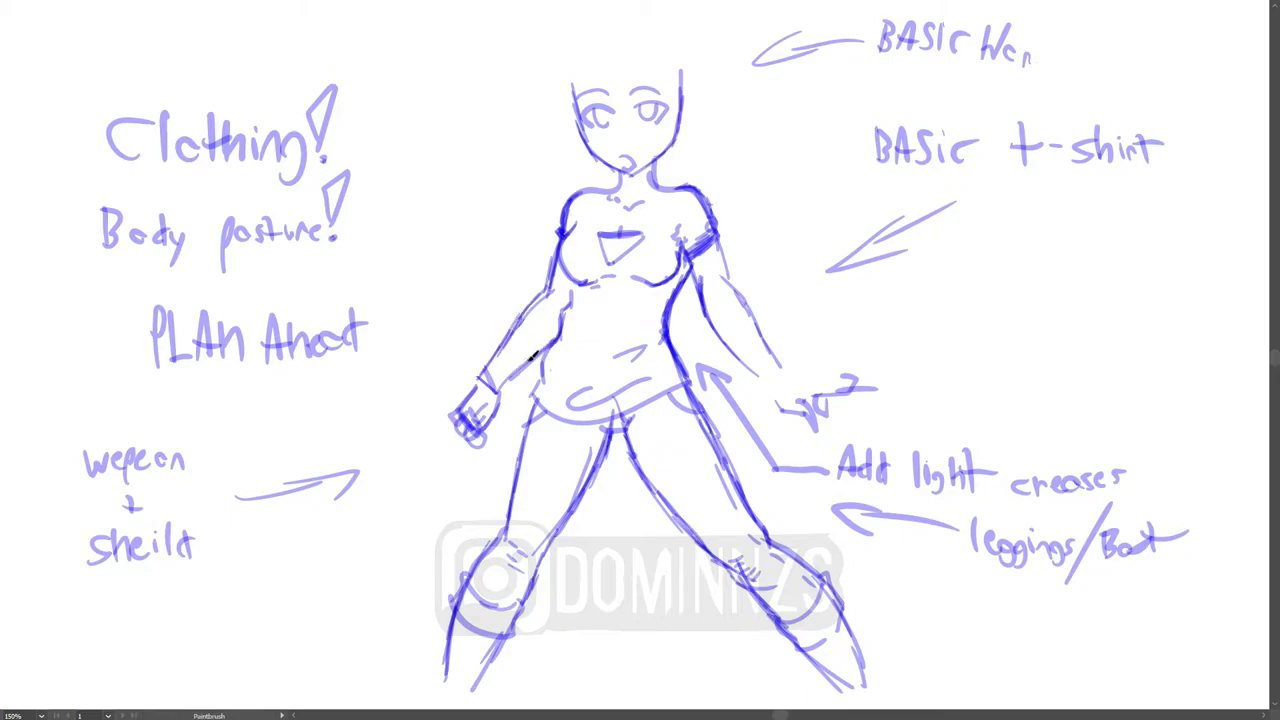
mouse_move(706, 284)
mouse_down()
mouse_move(740, 351)
mouse_move(787, 374)
mouse_up()
drag(786, 375, 718, 238)
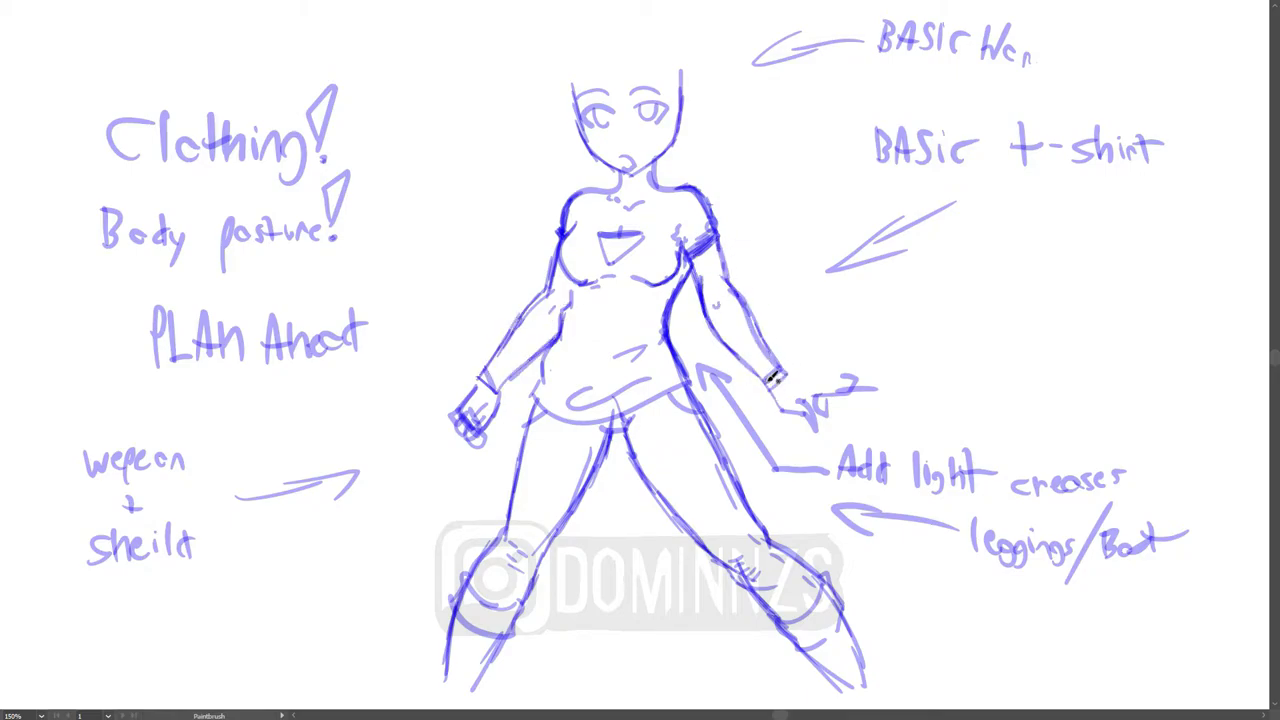
mouse_move(805, 403)
mouse_down()
mouse_move(813, 386)
mouse_move(838, 401)
mouse_move(785, 374)
mouse_up()
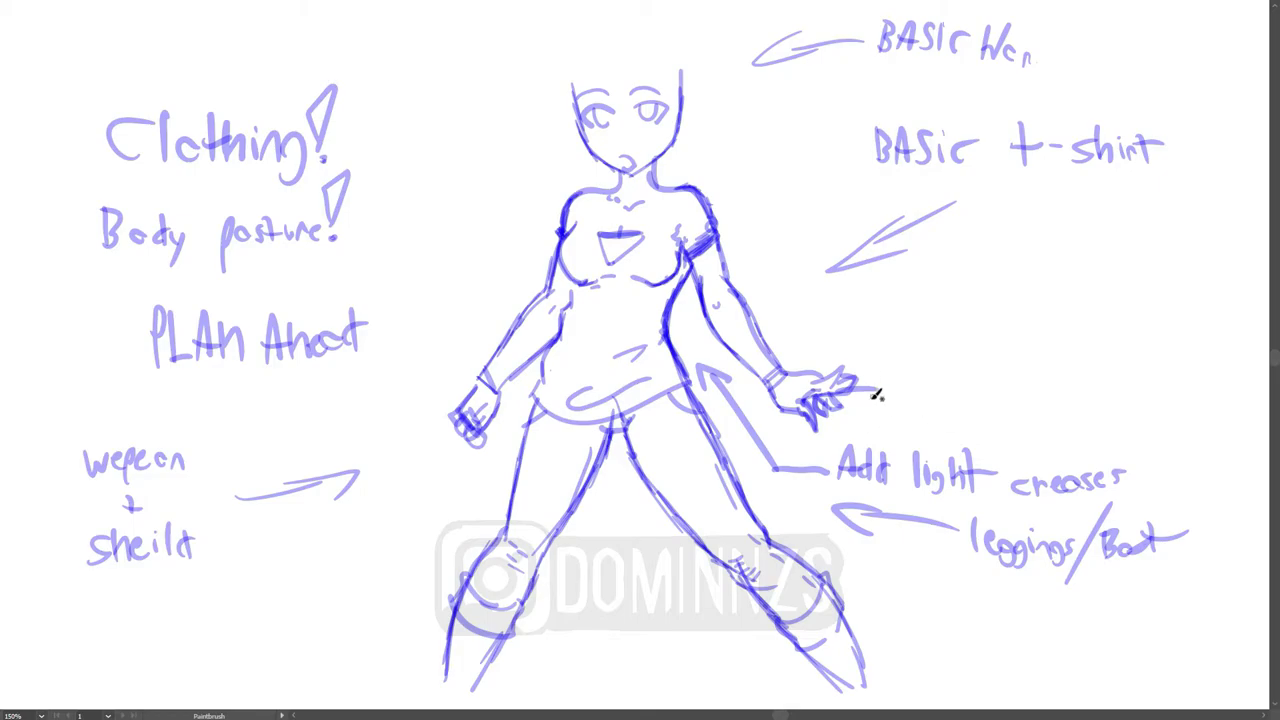
- Remove the remaining rough fist strokes and redraw the clenched fist with defined fingers and a wristband
key(ctrl+z)
key(ctrl+z)
key(ctrl+z)
key(ctrl+z)
key(ctrl+z)
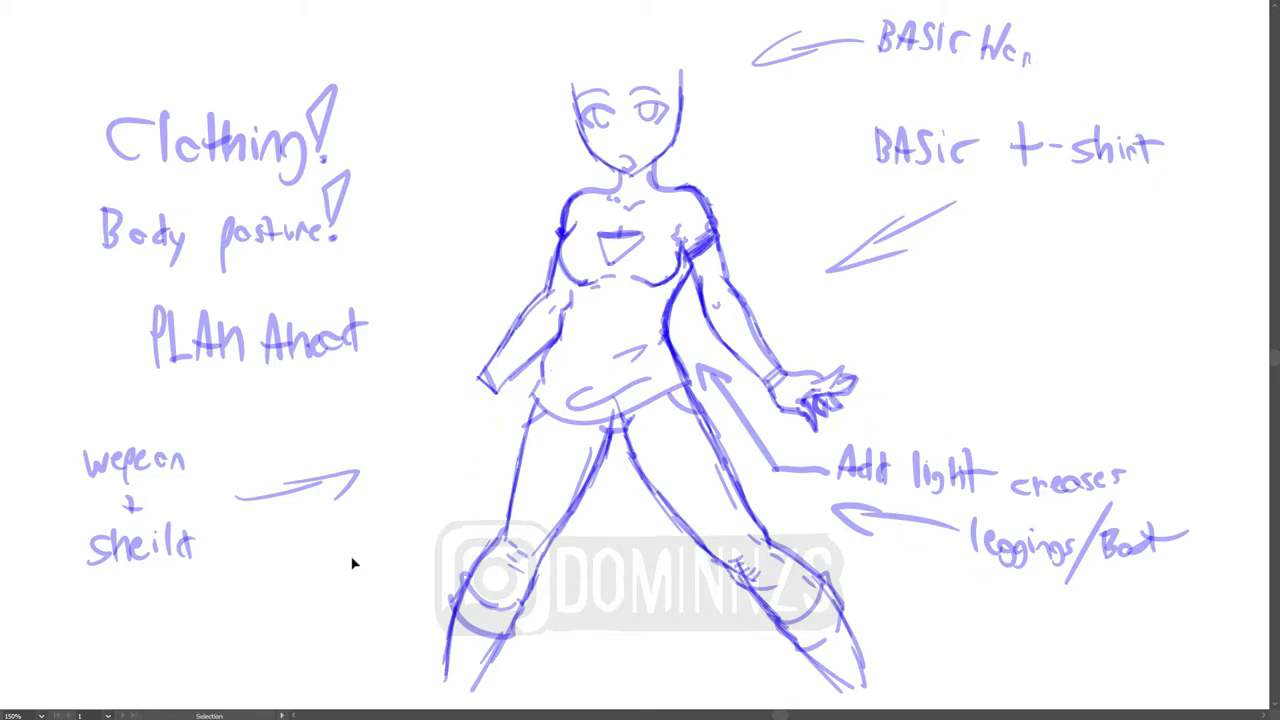
mouse_move(476, 387)
mouse_down()
mouse_move(464, 428)
mouse_move(476, 410)
mouse_up()
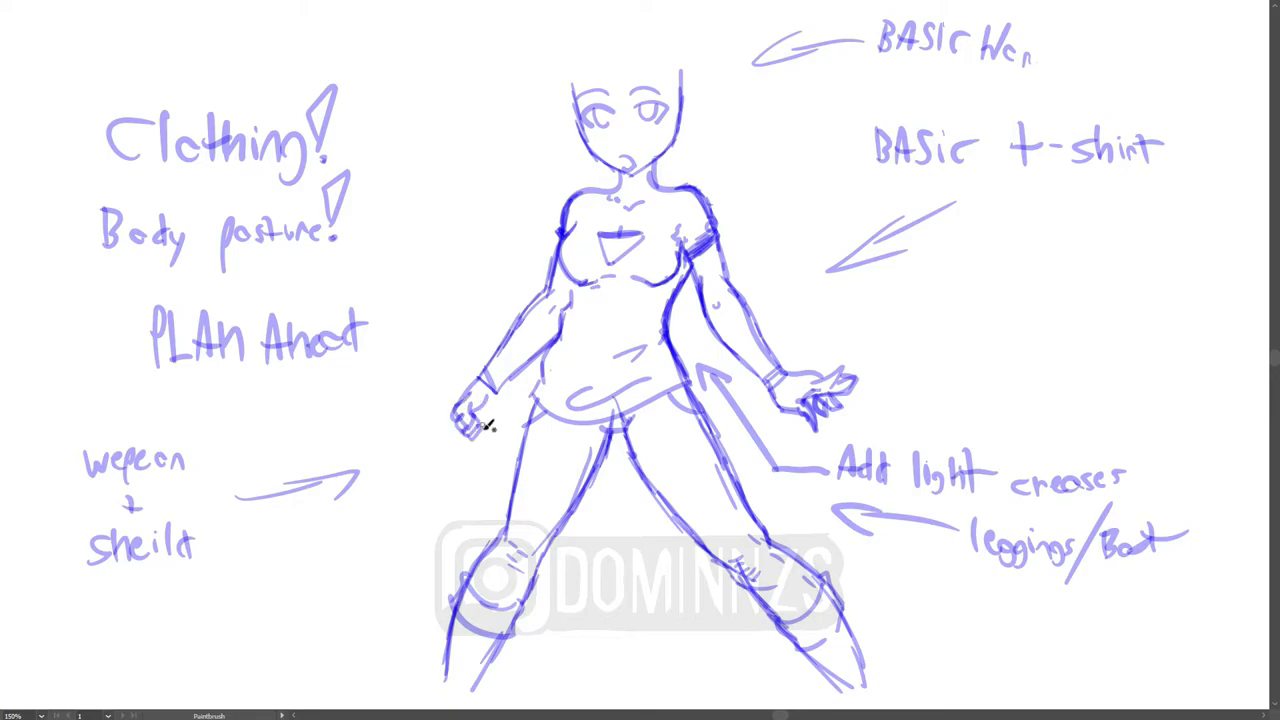
drag(488, 366, 500, 387)
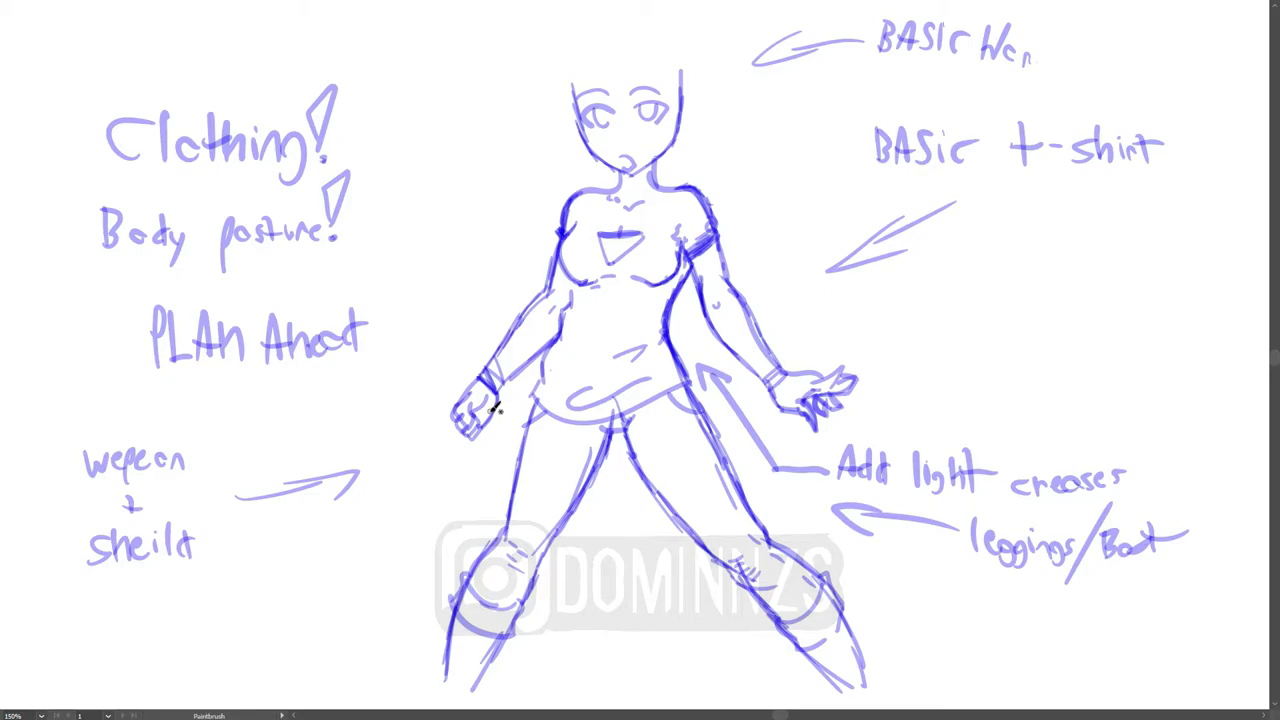
- Draw a round shield of three concentric arcs behind the fist, with a segmented grip strap running through the hand
mouse_move(525, 468)
mouse_down()
mouse_move(468, 490)
mouse_move(495, 335)
mouse_up()
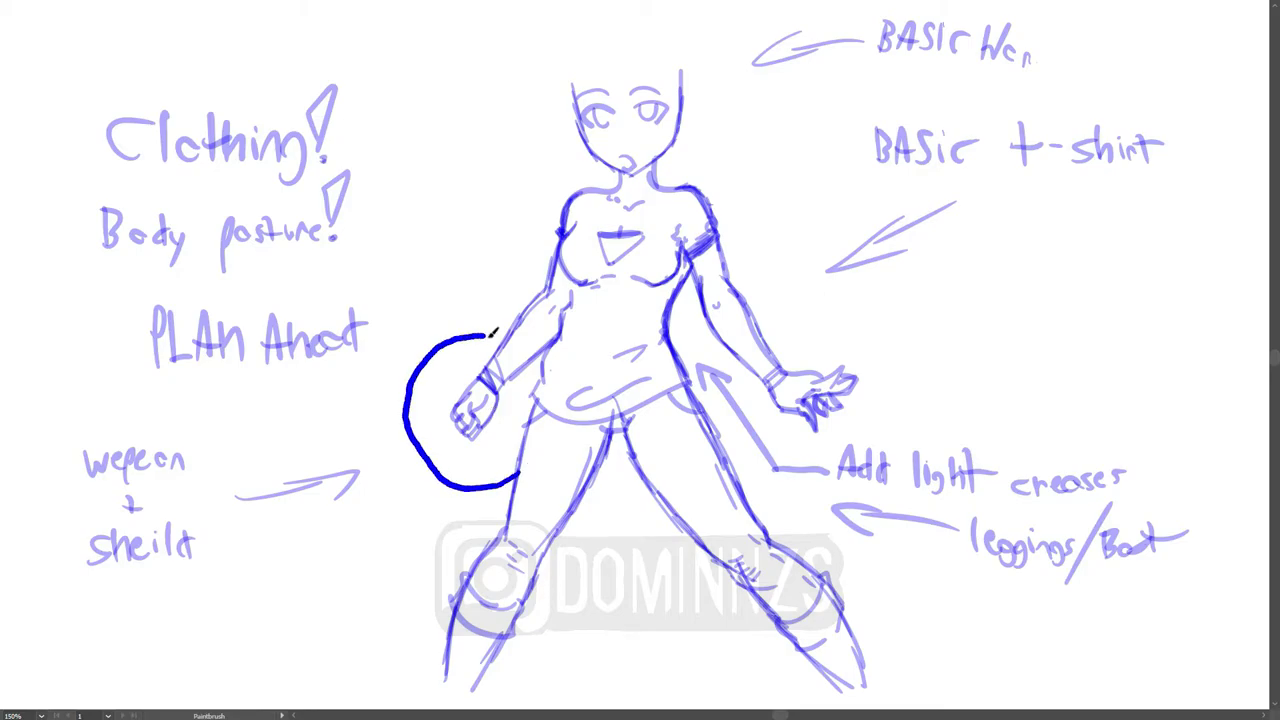
mouse_move(504, 516)
mouse_down()
mouse_move(486, 525)
mouse_move(450, 308)
mouse_up()
mouse_move(552, 300)
mouse_down()
mouse_move(500, 288)
mouse_move(358, 470)
mouse_move(470, 532)
mouse_up()
mouse_move(421, 363)
mouse_down()
mouse_move(458, 405)
mouse_move(467, 390)
mouse_up()
mouse_move(441, 391)
mouse_down()
mouse_move(458, 378)
mouse_move(508, 435)
mouse_move(488, 449)
mouse_up()
drag(488, 449, 507, 470)
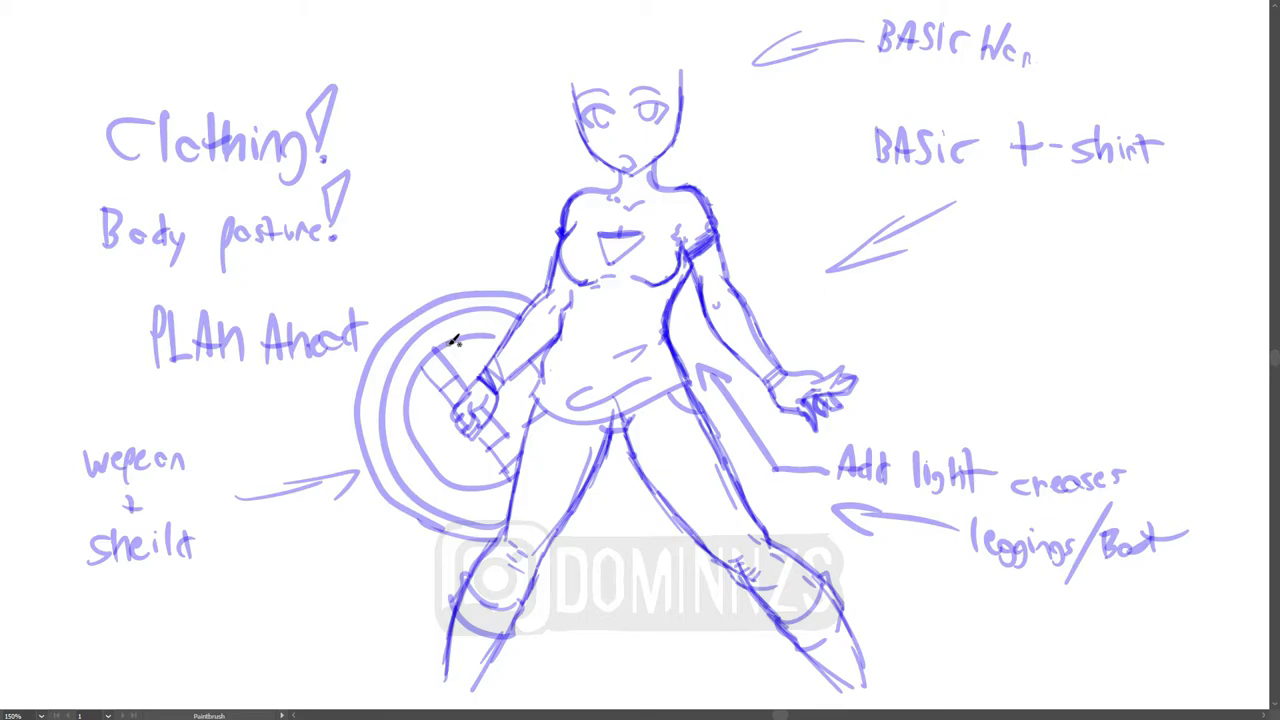
- Sketch the hair with bangs, two tied locks over the shoulders, jagged side tips and a rounded outline around the head
drag(588, 252, 602, 197)
drag(586, 252, 584, 197)
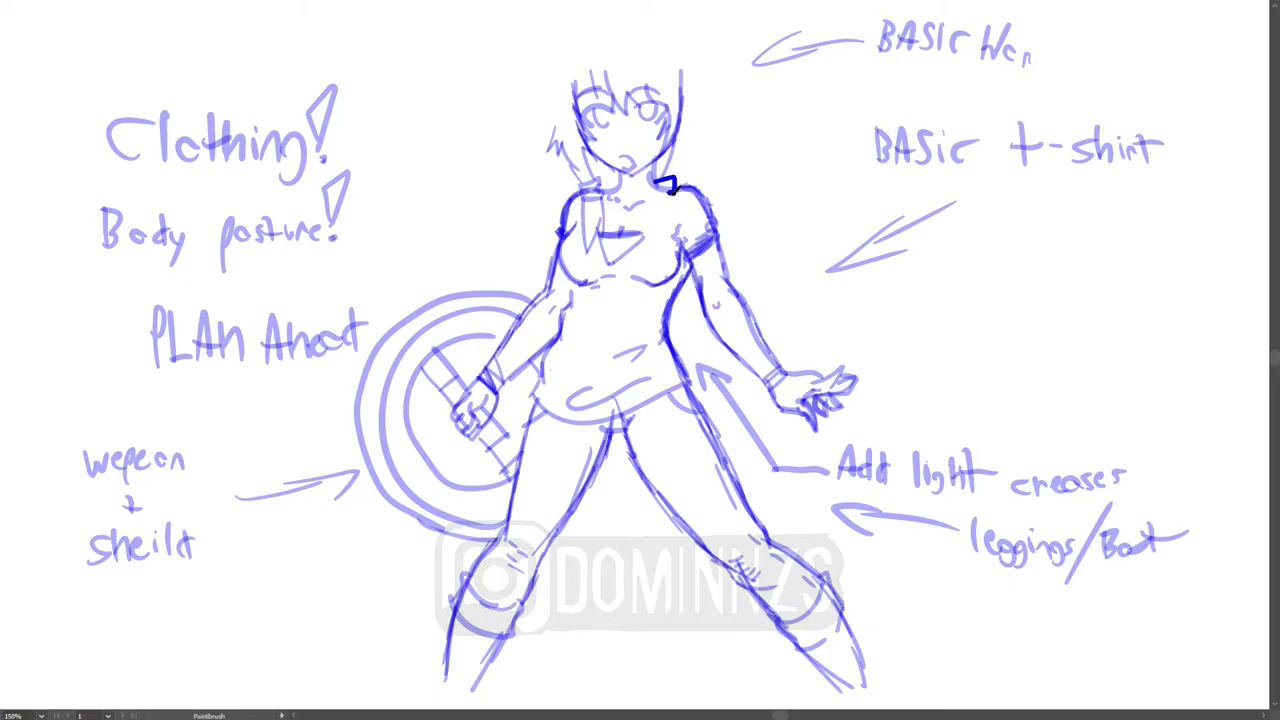
drag(643, 238, 671, 200)
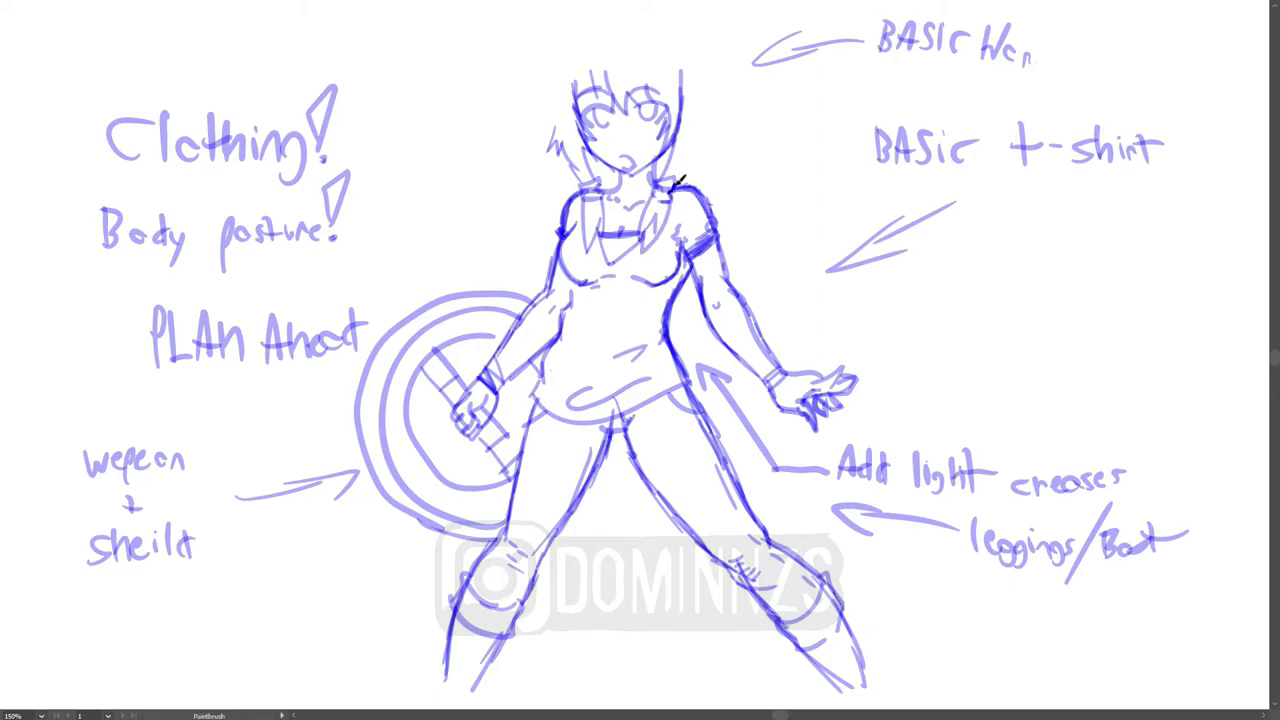
mouse_move(692, 157)
mouse_down()
mouse_move(707, 97)
mouse_move(608, 14)
mouse_up()
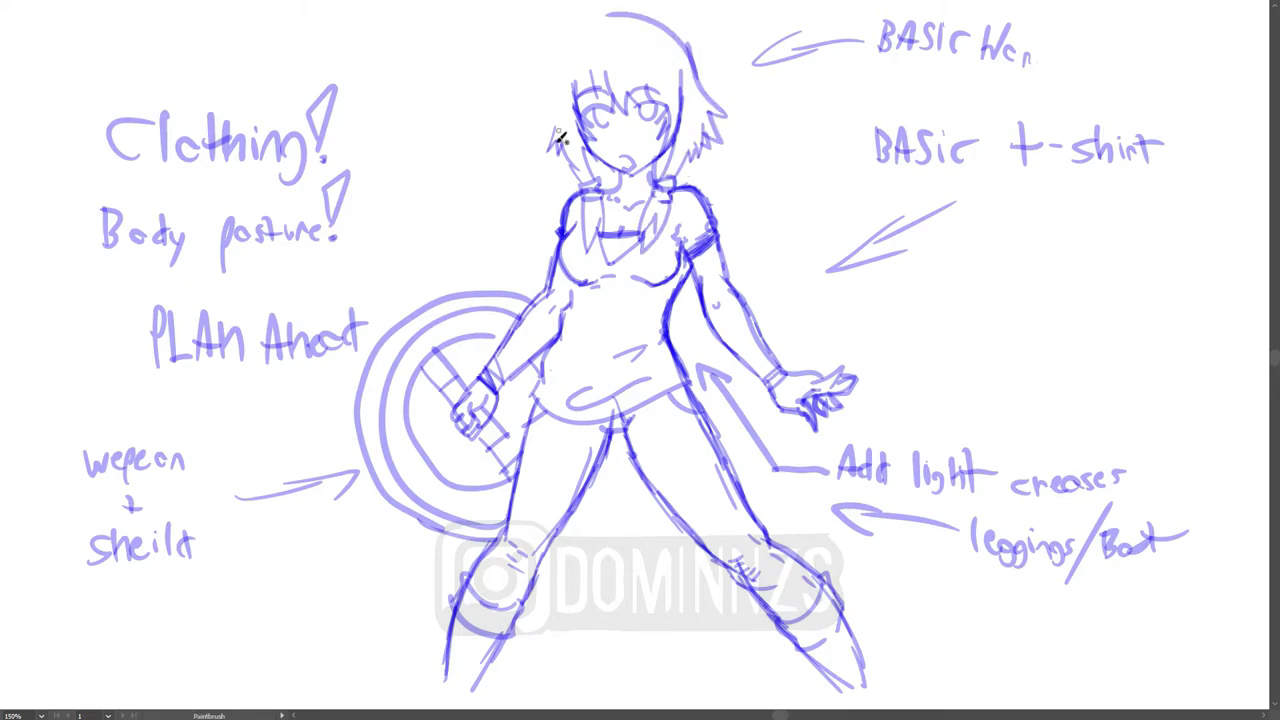
drag(557, 138, 572, 22)
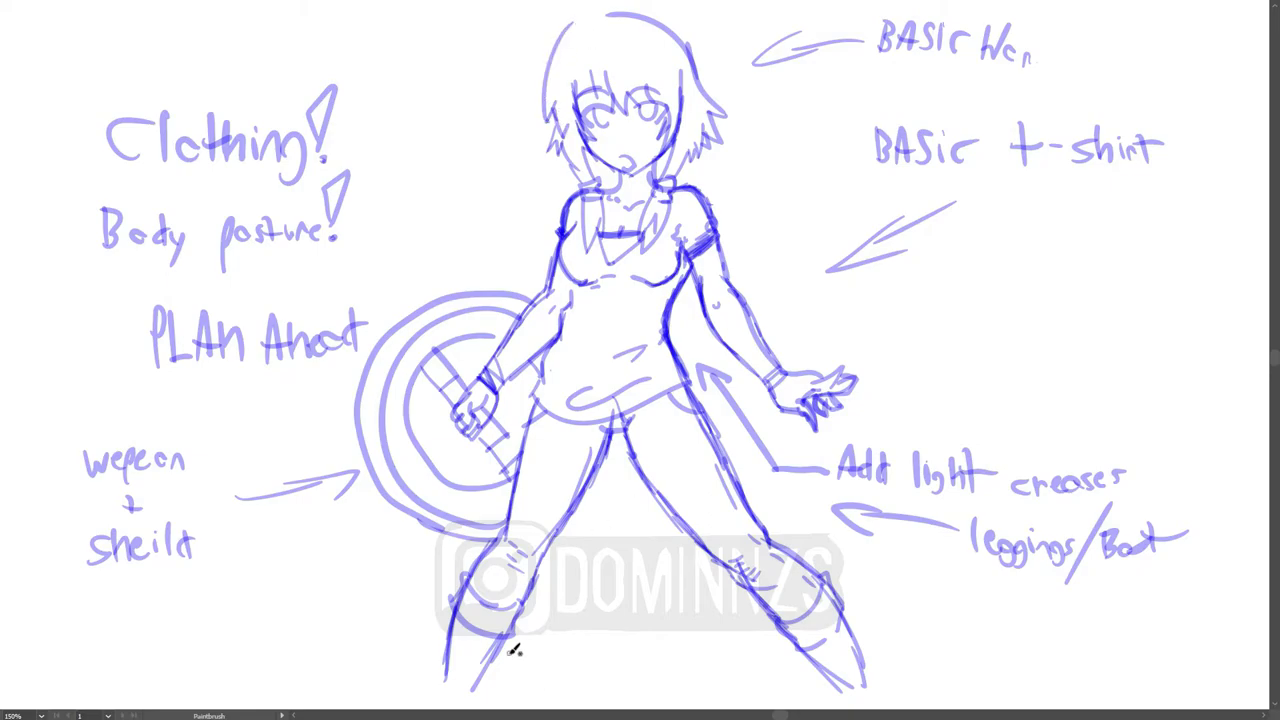
- Delete the handwritten clothing, posture, planning and weapon notes beside the shield, plus the creases and leggings notes beside the legs
key(v)
mouse_move(80, 622)
mouse_down()
mouse_move(143, 451)
mouse_move(312, 92)
mouse_up()
key(Delete)
drag(373, 309, 300, 150)
key(Delete)
drag(947, 604, 1150, 465)
key(Delete)
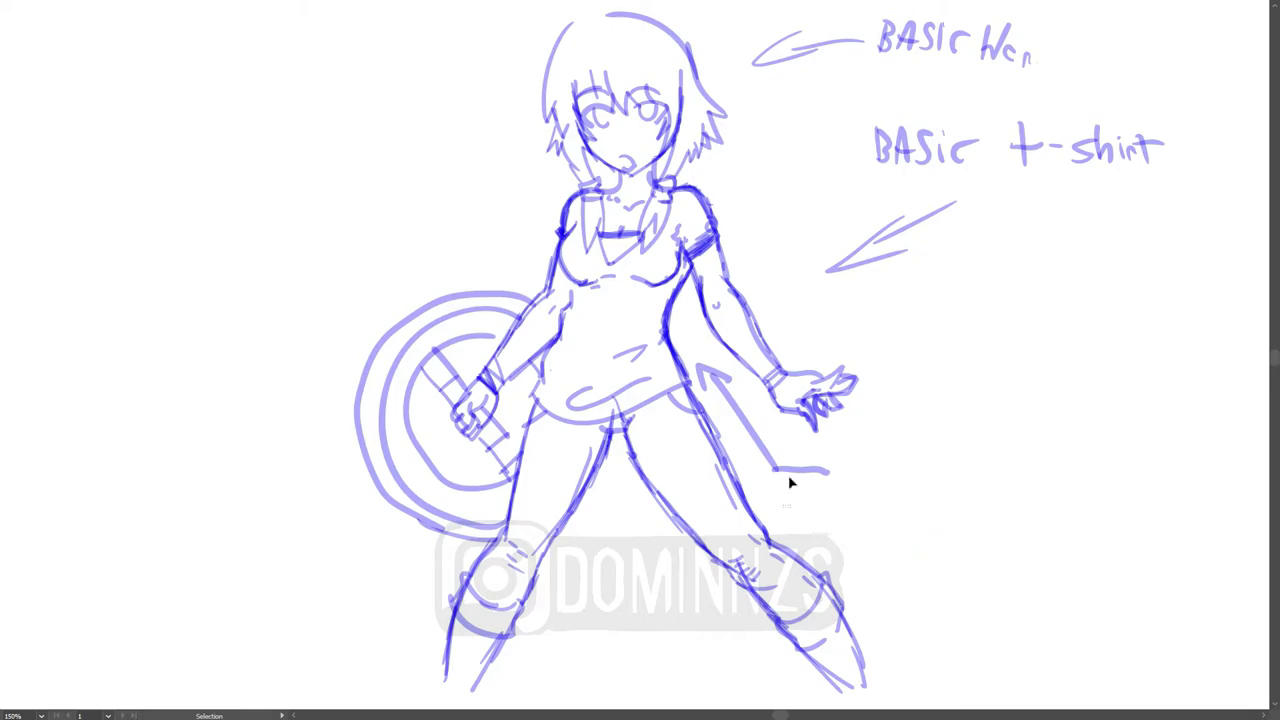
- Delete the bent arrow at the hip, the T-shirt and hair notes, and their arrows
drag(788, 475, 738, 410)
key(Delete)
drag(696, 364, 723, 389)
key(Delete)
drag(821, 291, 1180, 140)
key(Delete)
drag(777, 106, 1087, 39)
key(Delete)
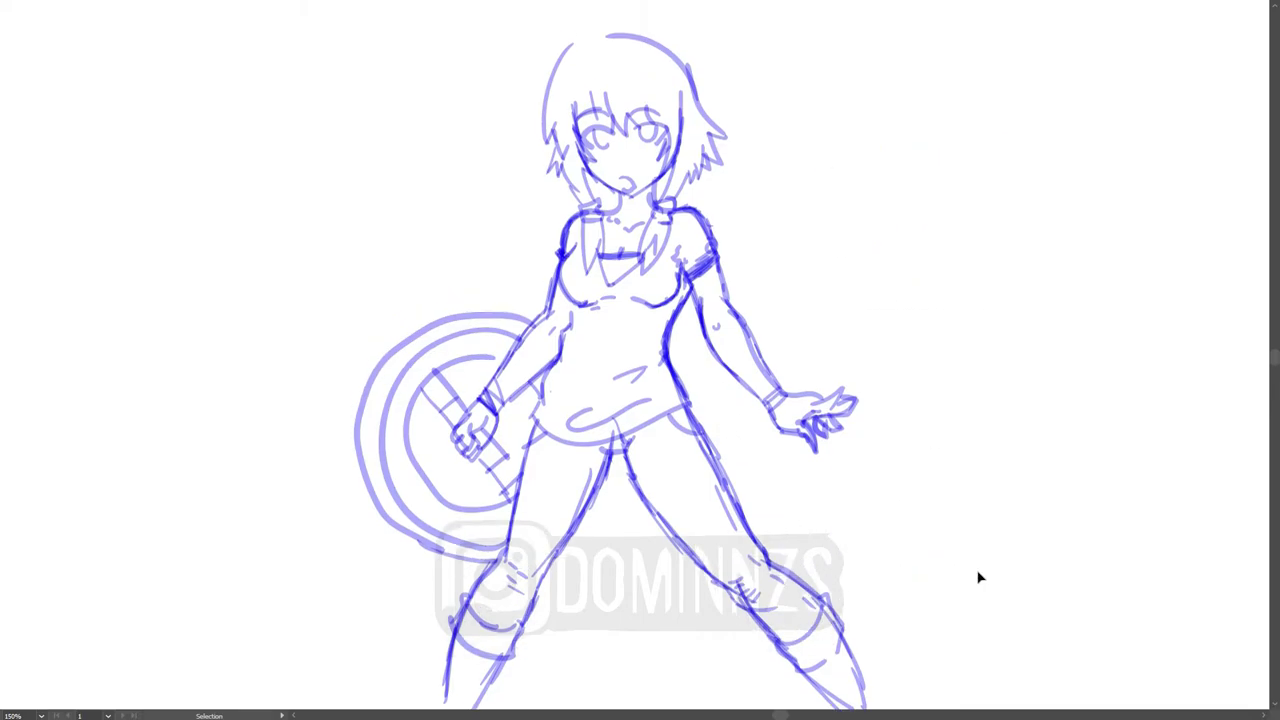
drag(1058, 474, 1057, 454)
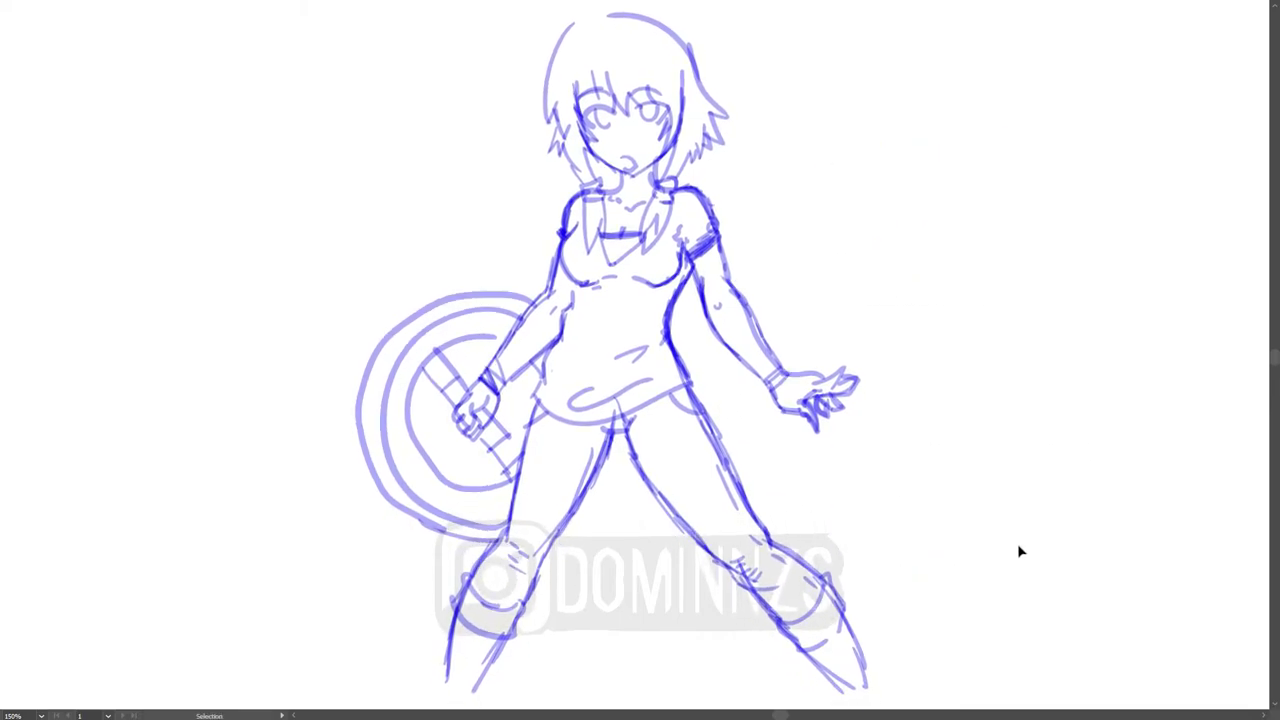
- Handwrite the heading "Clean up!" with the Paintbrush in the empty area above the shield
key(b)
drag(124, 148, 100, 181)
mouse_move(140, 140)
mouse_down()
mouse_move(144, 181)
mouse_move(172, 180)
mouse_up()
drag(190, 164, 194, 182)
mouse_move(198, 182)
mouse_down()
mouse_move(246, 160)
mouse_move(249, 180)
mouse_up()
drag(252, 160, 262, 166)
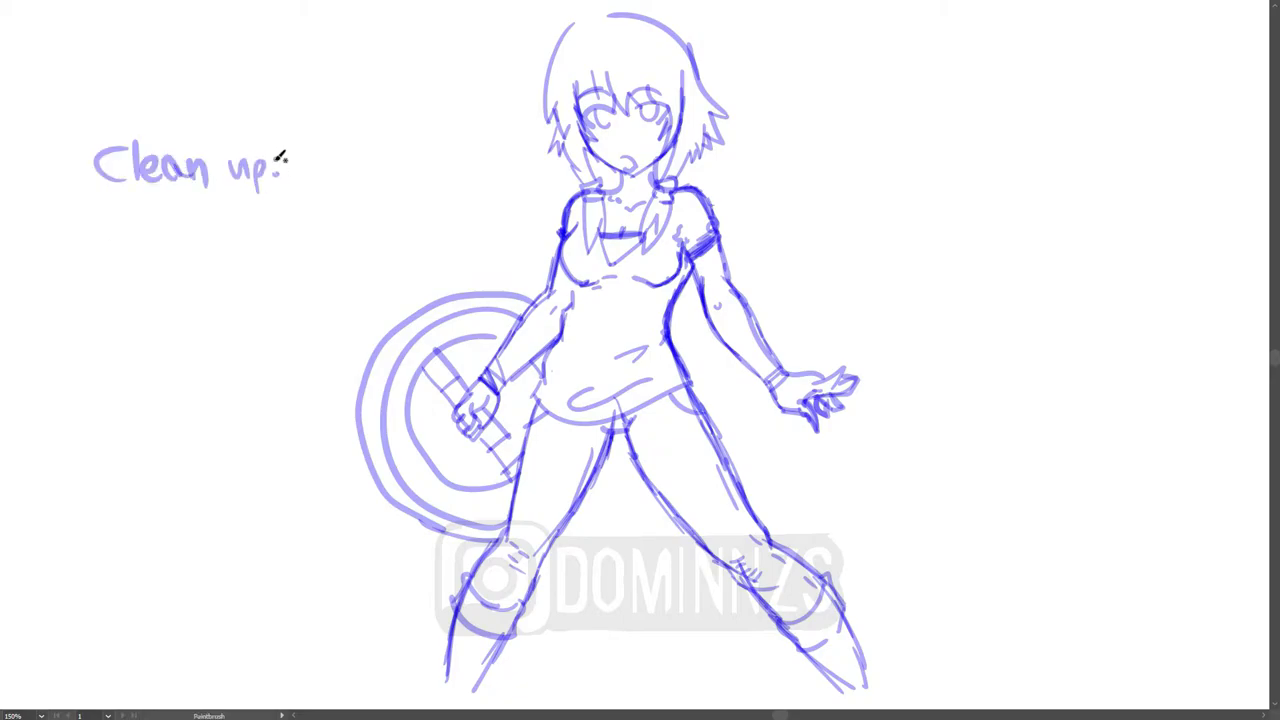
drag(282, 120, 276, 176)
click(266, 186)
- Handwrite "Then use a smaller brush and red before finalize" below the "Clean up!" heading
drag(100, 211, 136, 210)
drag(118, 212, 190, 244)
drag(200, 230, 230, 244)
drag(232, 236, 280, 238)
drag(118, 270, 306, 290)
mouse_move(128, 306)
mouse_down()
mouse_move(124, 316)
mouse_move(340, 313)
mouse_up()
mouse_move(132, 330)
mouse_down()
mouse_move(148, 356)
mouse_move(206, 343)
mouse_move(236, 356)
mouse_up()
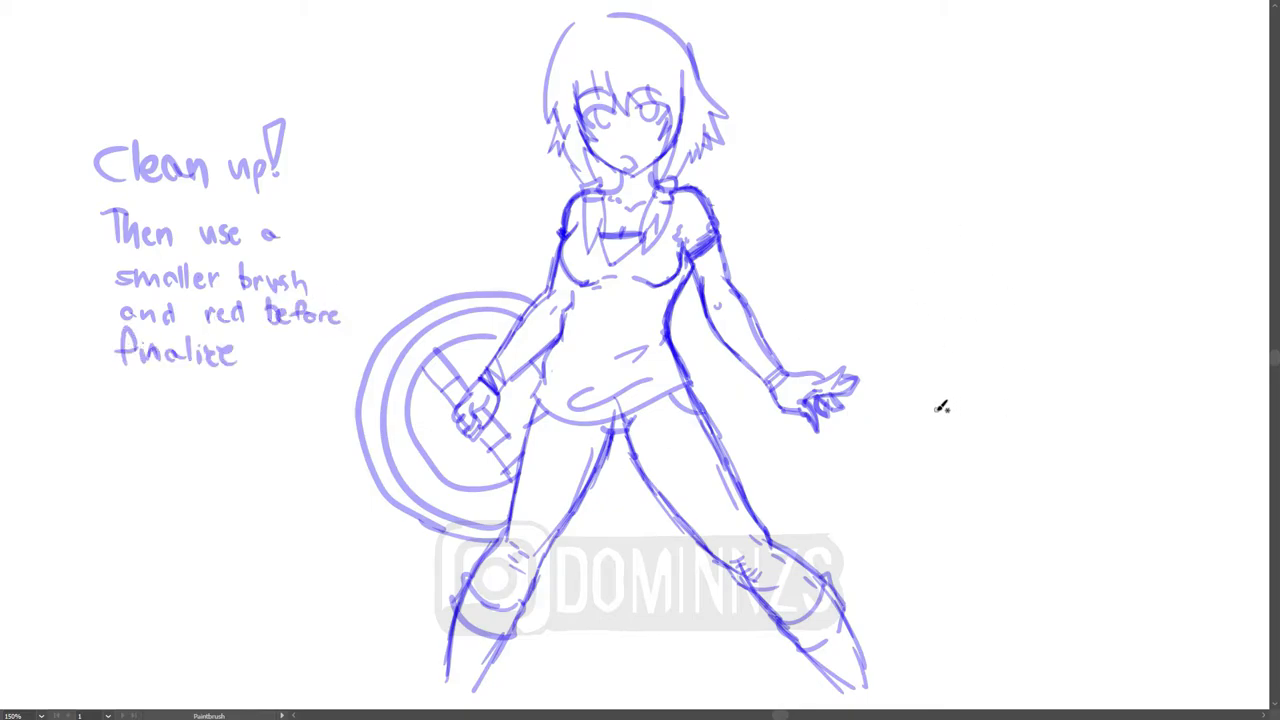
- Lock Layer 1 and add a new layer above it
key(f)
click(1205, 485)
click(1055, 482)
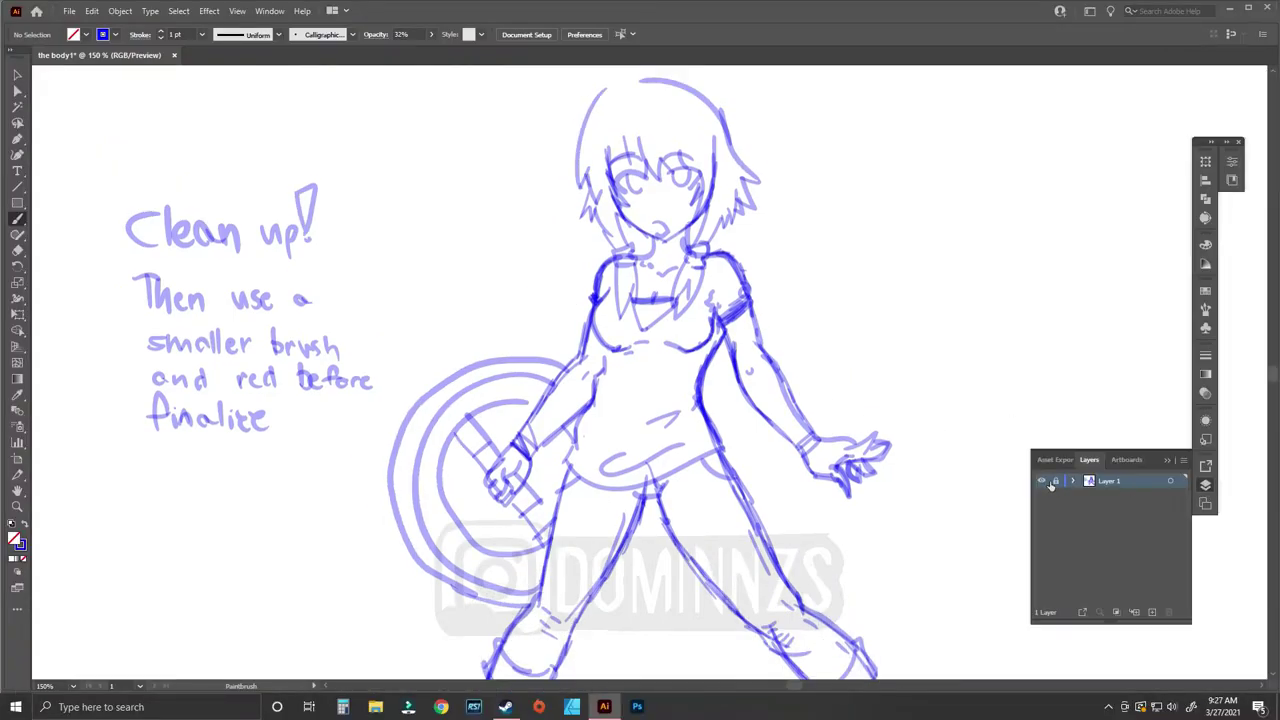
click(1152, 612)
drag(886, 534, 925, 551)
key(v)
click(920, 546)
key(Delete)
- Set the Paintbrush stroke to 0.5 pt and red, testing the changes with short strokes above the notes
key(b)
drag(381, 137, 380, 177)
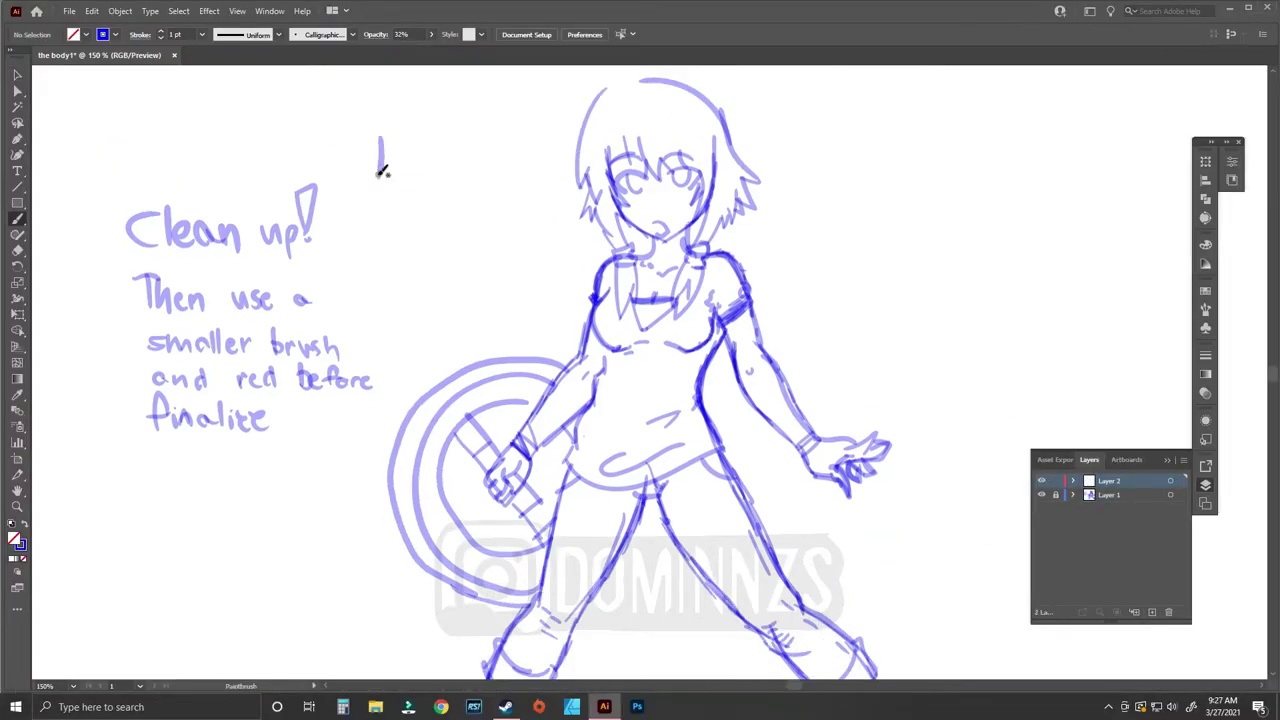
click(203, 35)
click(227, 67)
drag(254, 103, 271, 137)
click(115, 35)
mouse_move(199, 113)
mouse_down()
mouse_move(217, 121)
mouse_move(224, 150)
mouse_move(197, 167)
mouse_up()
click(116, 35)
click(46, 58)
key(ctrl+z)
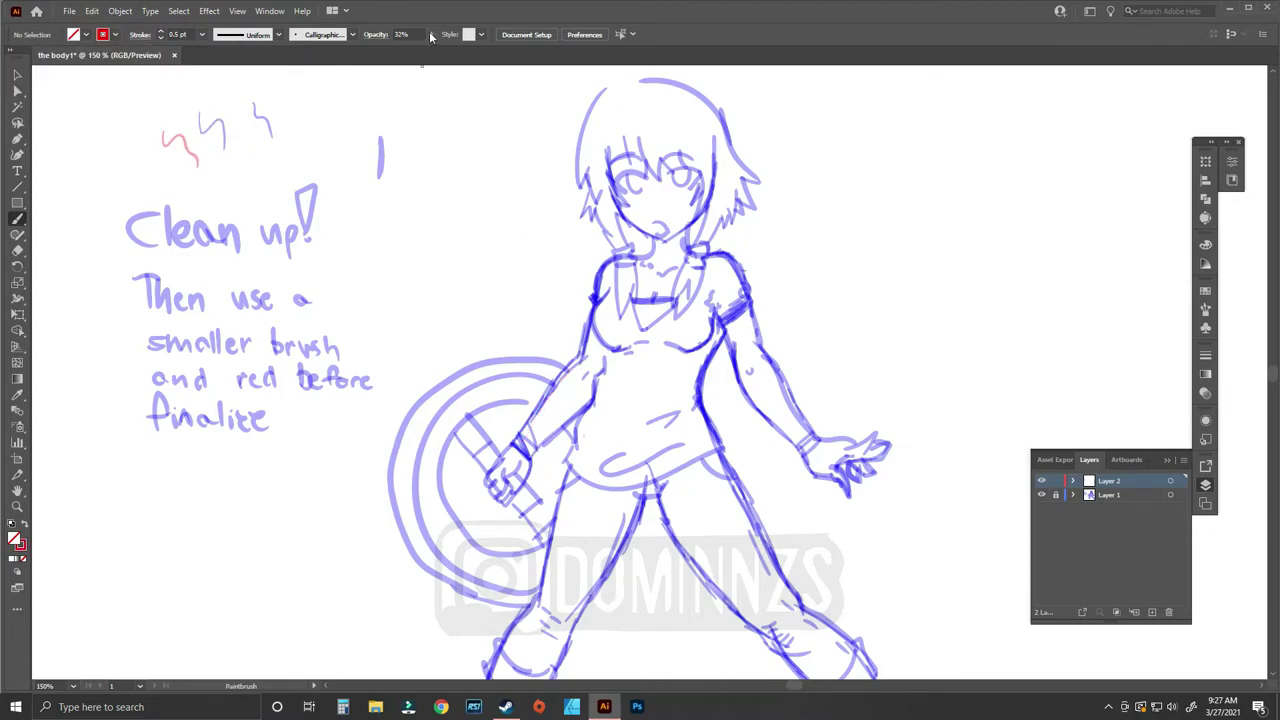
- Set the brush opacity to 46% and test it with a squiggle and a smiley face beside the head
click(431, 34)
drag(394, 54, 403, 54)
drag(409, 104, 422, 129)
drag(862, 146, 845, 188)
drag(888, 152, 867, 196)
drag(827, 185, 883, 200)
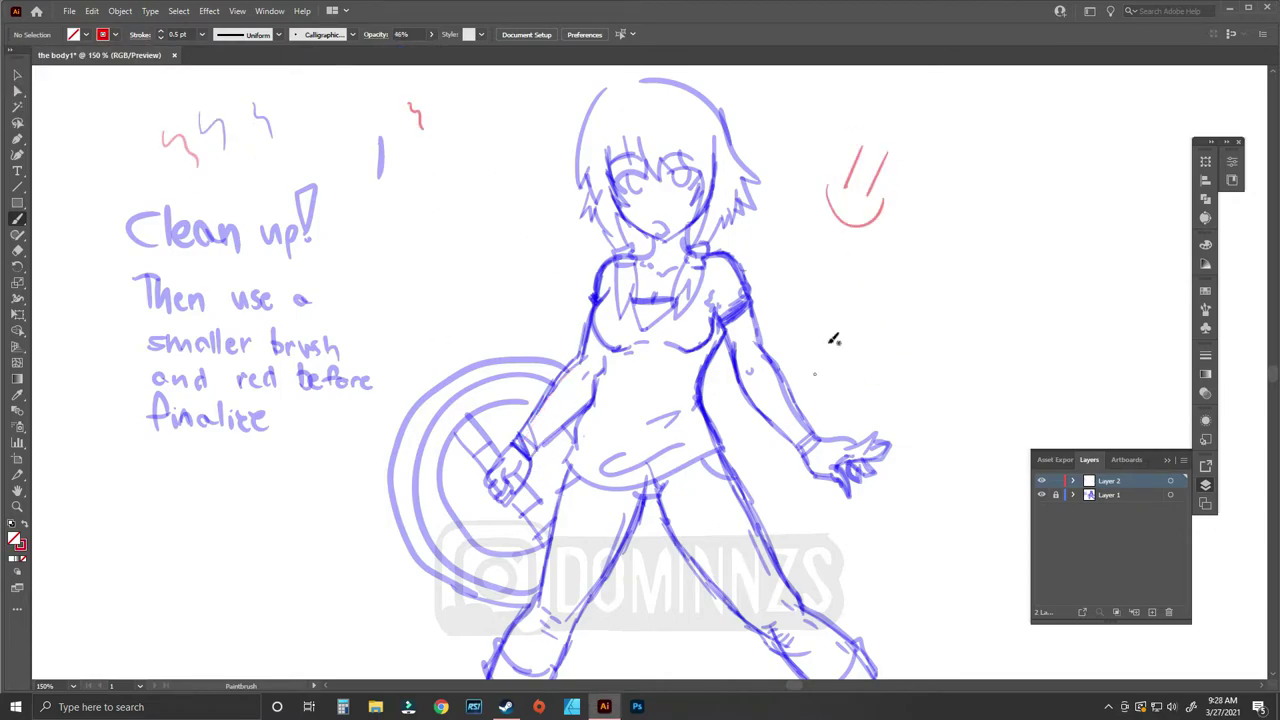
- Unlock Layer 1, lock Layer 2, and delete the handwritten "Clean up!" and smaller-brush notes
key(f)
key(f)
key(f)
click(1055, 495)
click(1055, 481)
key(v)
drag(107, 496, 329, 200)
key(Delete)
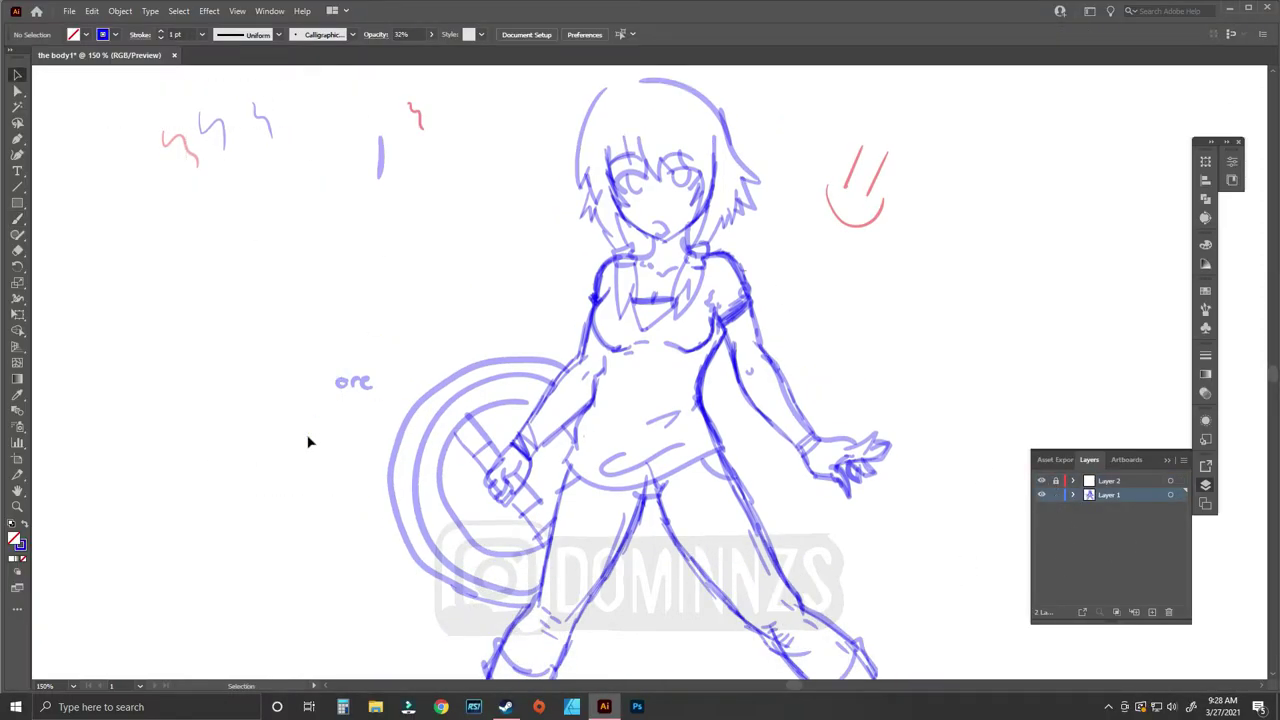
drag(309, 443, 380, 368)
key(Delete)
- Lock Layer 1, unlock Layer 2 and make Layer 2 the active layer
click(1055, 495)
click(1055, 481)
click(1109, 481)
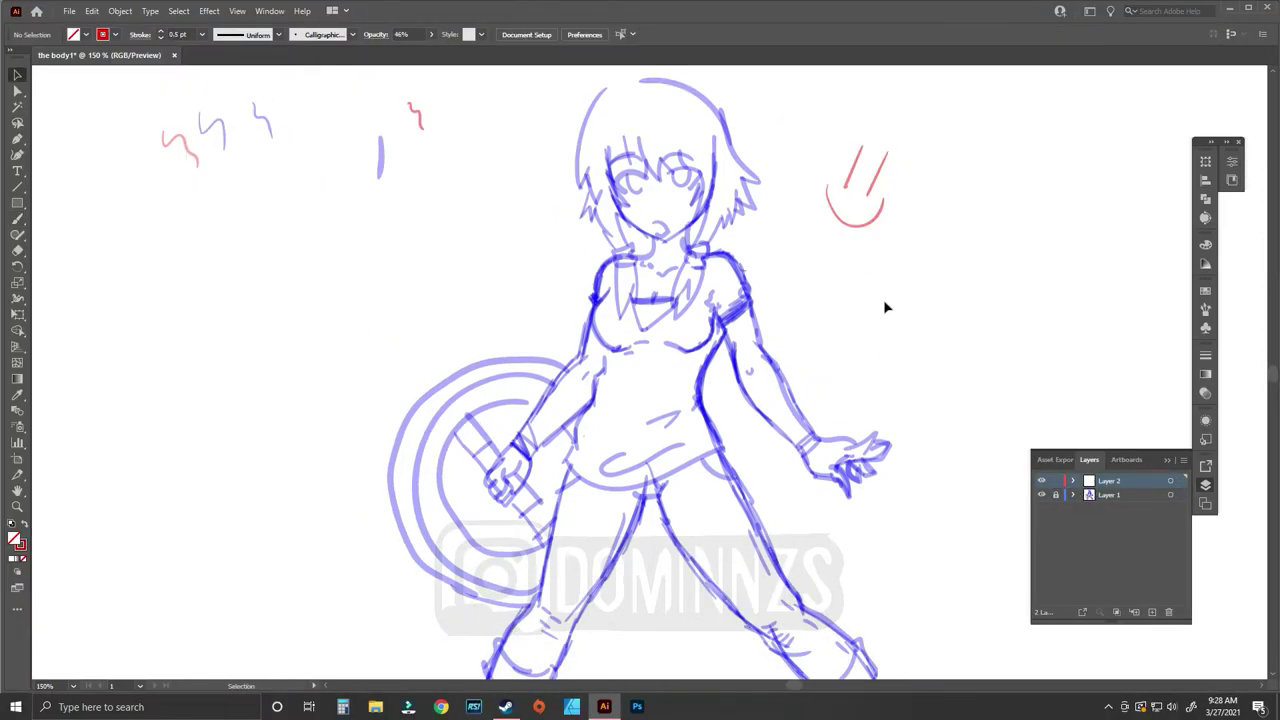
key(f)
key(f)
key(b)
drag(220, 522, 265, 540)
drag(242, 416, 291, 462)
key(v)
drag(214, 578, 299, 358)
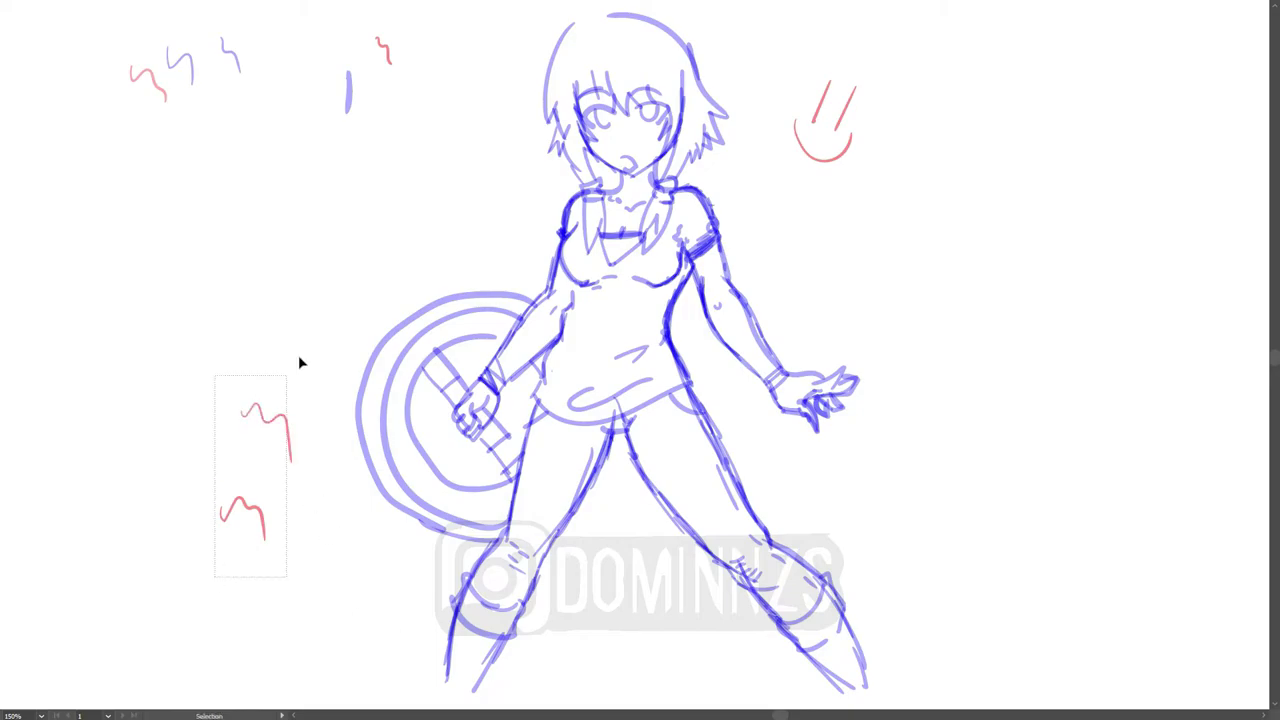
key(Delete)
- Delete the leftover blue and red test strokes and the smiley face around the head
click(348, 93)
key(Delete)
drag(140, 121, 398, 34)
key(Delete)
key(ctrl+z)
key(Delete)
drag(880, 190, 785, 75)
key(Delete)
key(Delete)
mouse_move(115, 50)
mouse_down()
mouse_move(195, 125)
mouse_move(186, 134)
mouse_up()
- Handwrite "Clean up and final Adjustments." in red above the shield with the Paintbrush
key(b)
mouse_move(197, 108)
mouse_down()
mouse_move(215, 133)
mouse_move(313, 134)
mouse_move(322, 155)
mouse_up()
drag(321, 120, 372, 128)
drag(386, 124, 424, 138)
mouse_move(182, 150)
mouse_down()
mouse_move(178, 194)
mouse_move(220, 190)
mouse_up()
mouse_move(244, 170)
mouse_down()
mouse_move(246, 190)
mouse_move(296, 192)
mouse_up()
drag(304, 172, 320, 200)
drag(334, 178, 372, 190)
drag(378, 178, 400, 190)
drag(404, 178, 432, 190)
drag(428, 172, 446, 168)
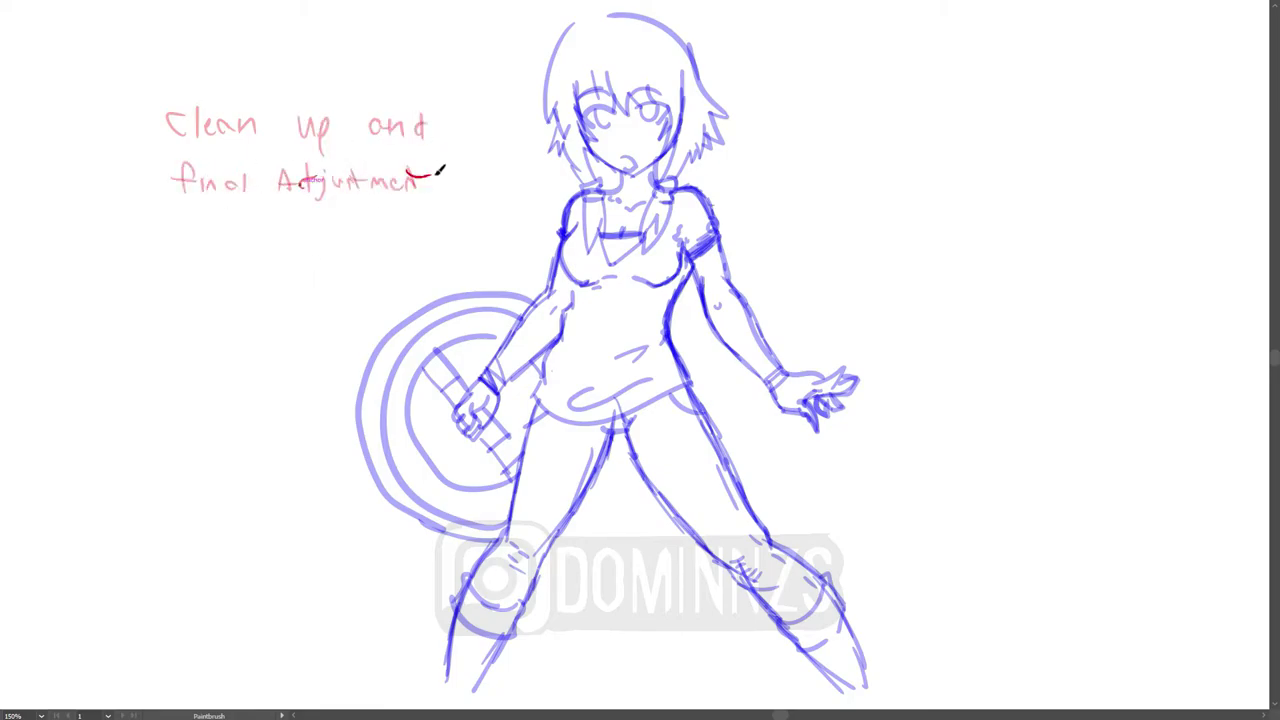
click(460, 186)
- Handwrite a plus sign and "Added detail" in red below the final adjustments note
drag(280, 222, 280, 246)
drag(268, 236, 292, 236)
drag(166, 292, 186, 284)
mouse_move(222, 262)
mouse_down()
mouse_move(212, 290)
mouse_move(246, 290)
mouse_up()
drag(248, 282, 308, 290)
drag(314, 266, 346, 290)
drag(351, 278, 351, 290)
click(351, 268)
drag(360, 262, 361, 290)
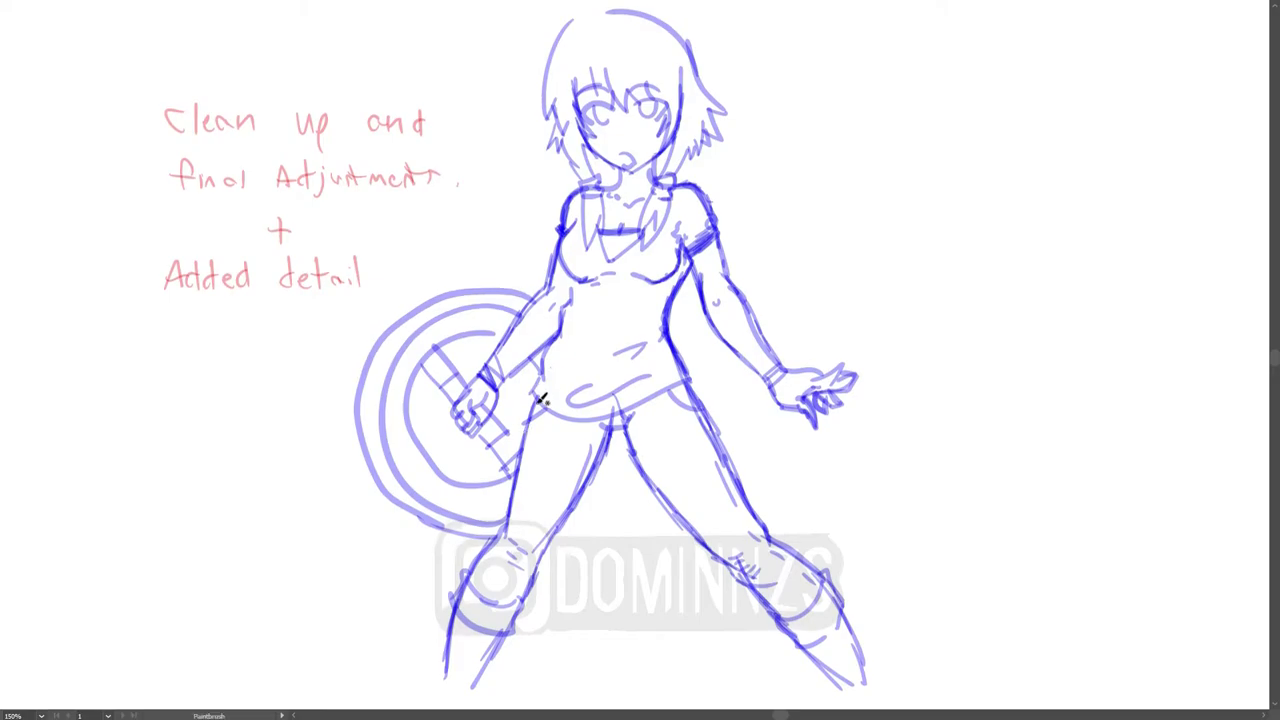
- Trace both legs in red from the hips down to the knee bands with thin strokes
drag(533, 408, 511, 530)
mouse_move(470, 575)
mouse_down()
mouse_move(517, 603)
mouse_move(528, 593)
mouse_move(594, 476)
mouse_move(609, 439)
mouse_move(599, 419)
mouse_move(616, 431)
mouse_move(601, 418)
mouse_move(628, 430)
mouse_move(620, 418)
mouse_move(636, 418)
mouse_move(636, 462)
mouse_move(784, 616)
mouse_move(807, 614)
mouse_move(825, 580)
mouse_move(770, 538)
mouse_move(812, 583)
mouse_up()
mouse_move(748, 534)
mouse_down()
mouse_move(764, 546)
mouse_move(708, 430)
mouse_up()
drag(743, 500, 700, 396)
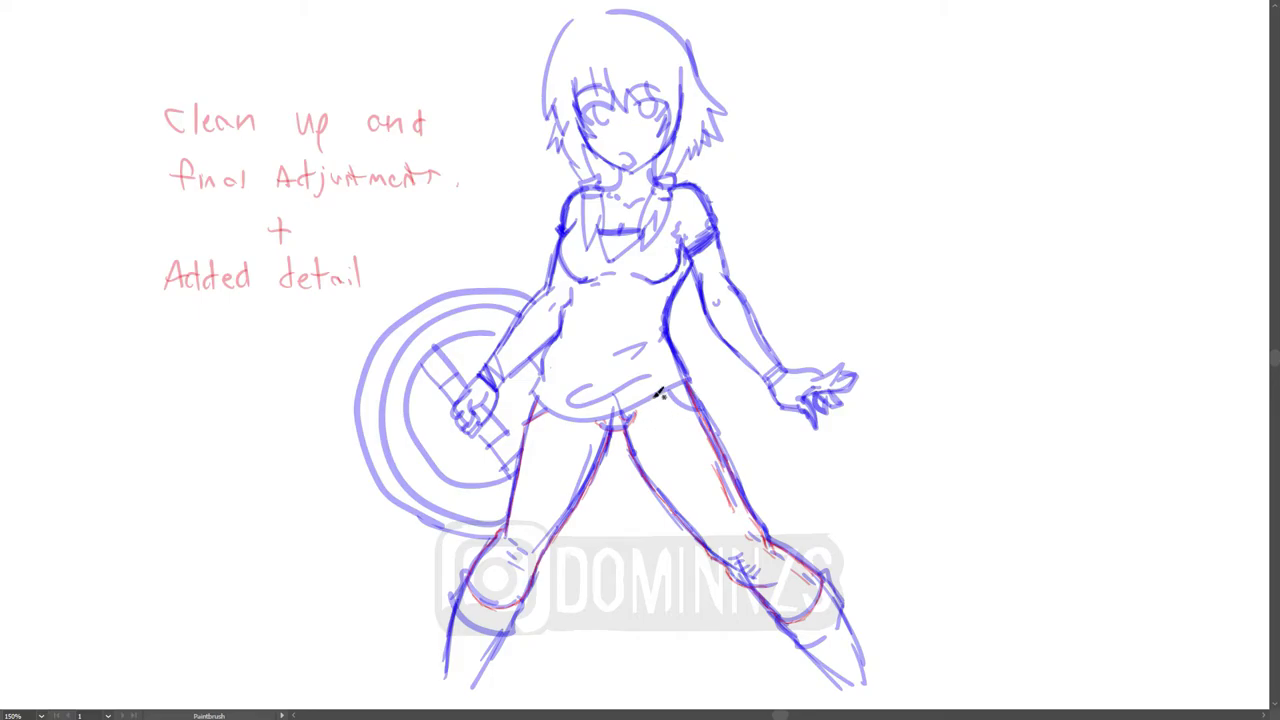
- Draw a long, pointed, folded cloth hanging from the shirt hem in red, and refine the line where the legs meet
mouse_move(621, 624)
mouse_down()
mouse_move(631, 512)
mouse_move(655, 408)
mouse_up()
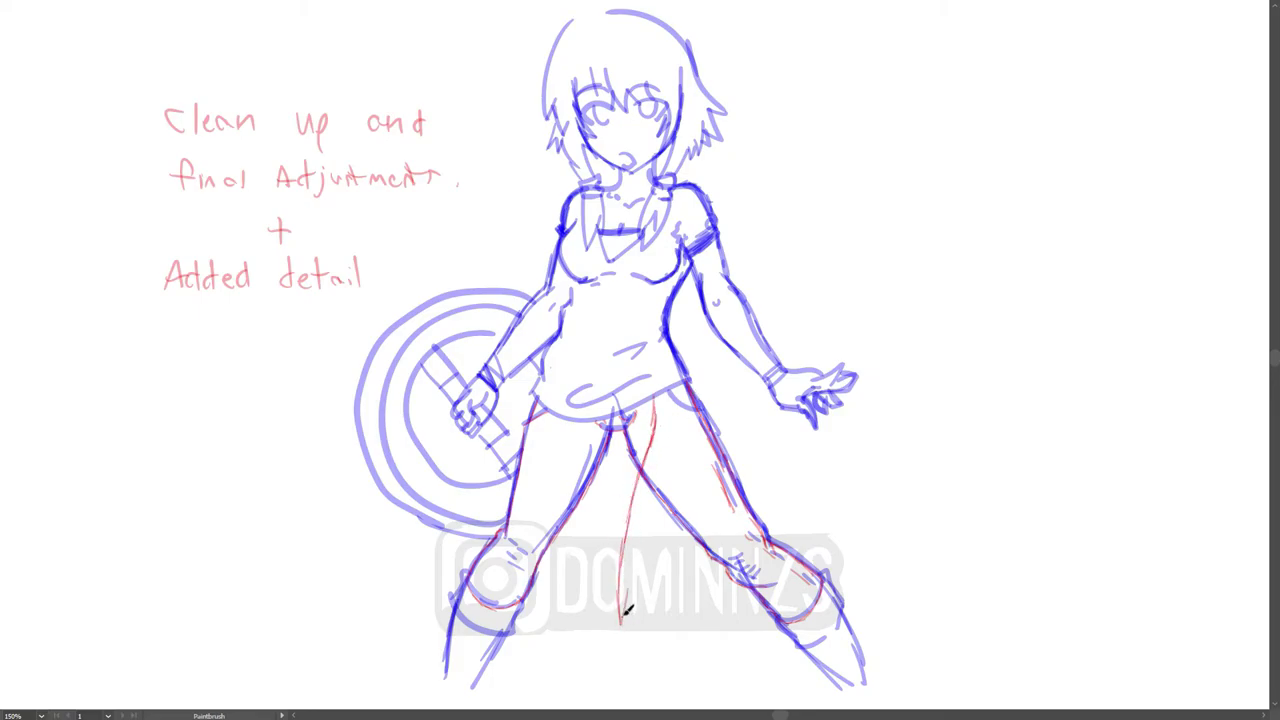
mouse_move(628, 608)
mouse_down()
mouse_move(663, 517)
mouse_move(674, 408)
mouse_move(692, 476)
mouse_move(666, 509)
mouse_move(657, 611)
mouse_move(704, 472)
mouse_move(688, 400)
mouse_up()
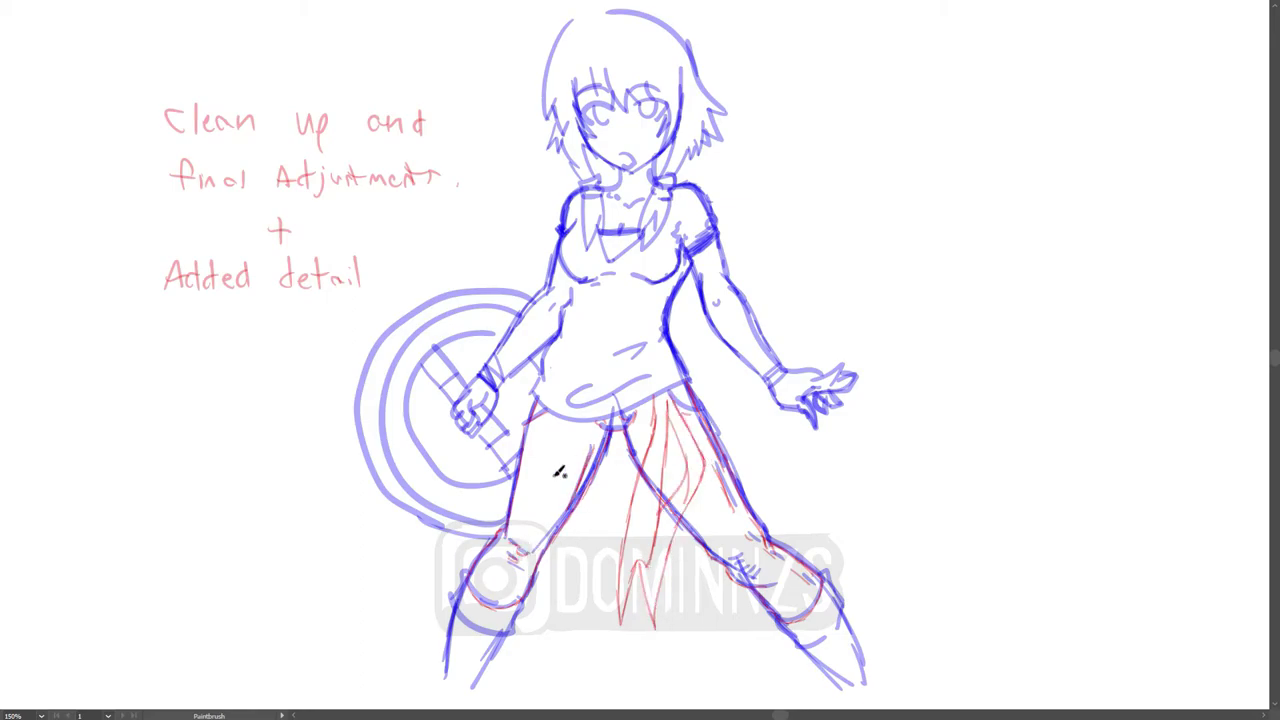
drag(609, 433, 622, 434)
- Trace the knee creases, boot cuffs and lower boot outlines in red
drag(754, 584, 720, 566)
mouse_move(798, 647)
mouse_down()
mouse_move(828, 637)
mouse_move(839, 604)
mouse_move(824, 576)
mouse_move(833, 678)
mouse_up()
mouse_move(468, 570)
mouse_down()
mouse_move(464, 606)
mouse_move(502, 628)
mouse_up()
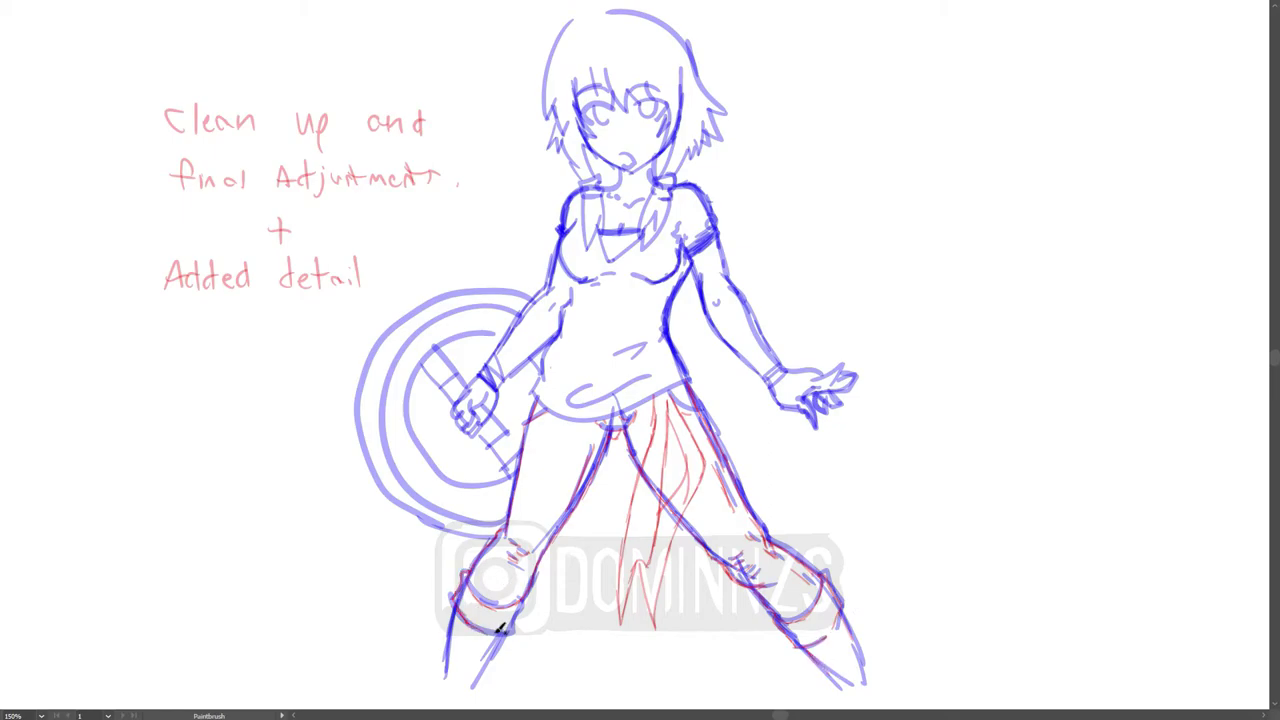
key(ctrl+z)
drag(462, 607, 457, 658)
- Trace the shirt's hem, both waist sides and fabric folds in red
mouse_move(535, 392)
mouse_down()
mouse_move(556, 410)
mouse_move(612, 414)
mouse_move(687, 380)
mouse_up()
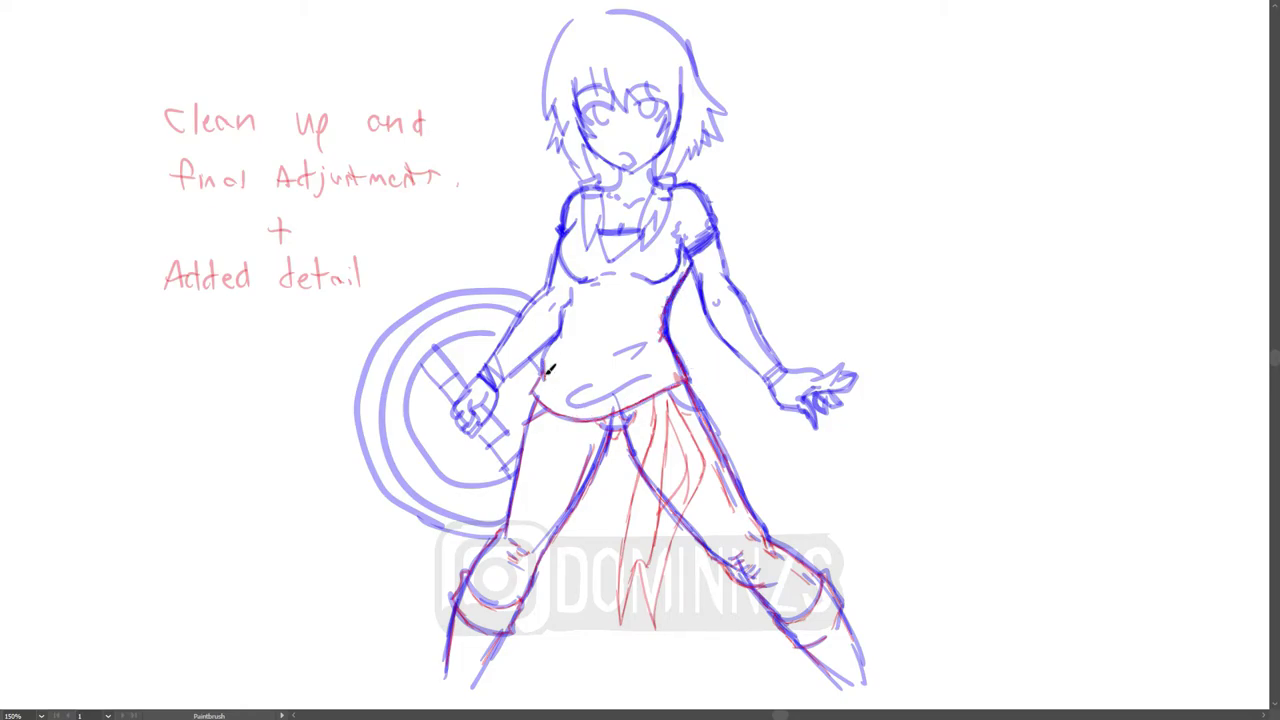
drag(549, 371, 579, 283)
mouse_move(592, 390)
mouse_down()
mouse_move(650, 377)
mouse_move(646, 345)
mouse_up()
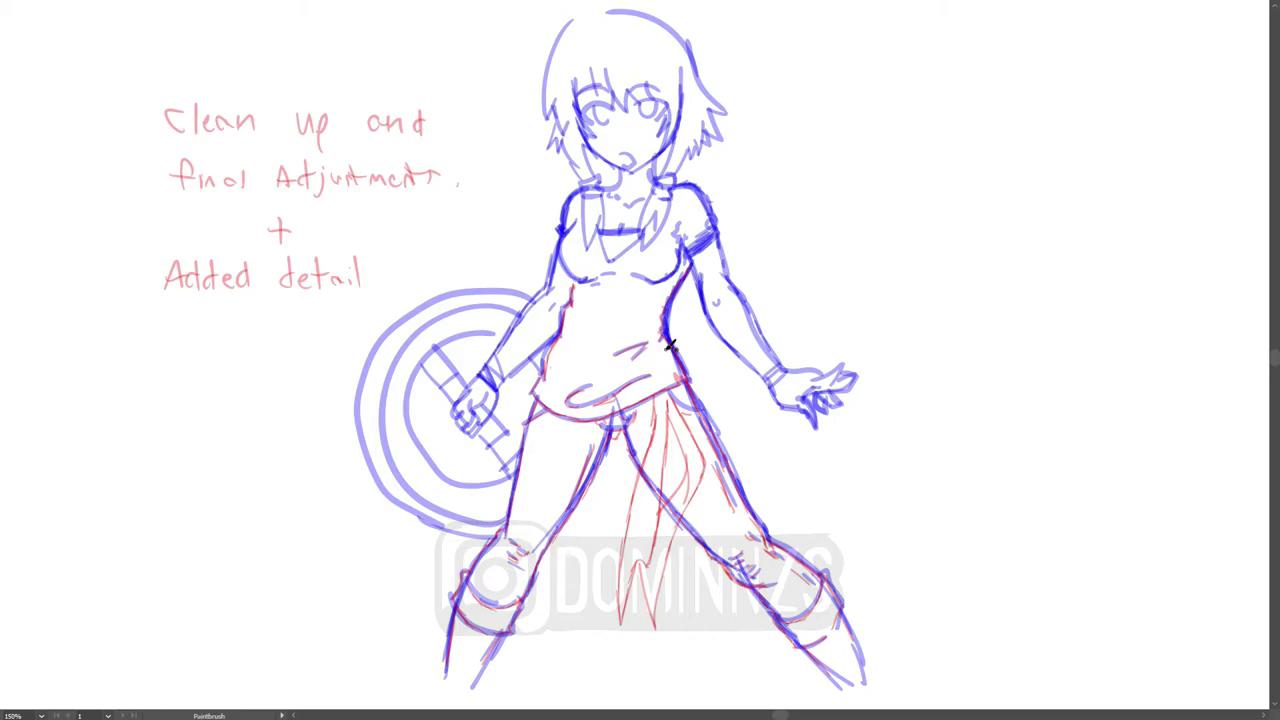
drag(547, 378, 561, 336)
- Trace the shield arm, the bust line, the sleeve cuff and the outstretched arm in red
mouse_move(500, 392)
mouse_down()
mouse_move(558, 338)
mouse_move(554, 312)
mouse_up()
mouse_move(497, 368)
mouse_down()
mouse_move(562, 240)
mouse_move(588, 283)
mouse_move(661, 282)
mouse_move(676, 226)
mouse_move(692, 246)
mouse_up()
mouse_move(703, 292)
mouse_down()
mouse_move(720, 340)
mouse_move(769, 391)
mouse_move(749, 312)
mouse_up()
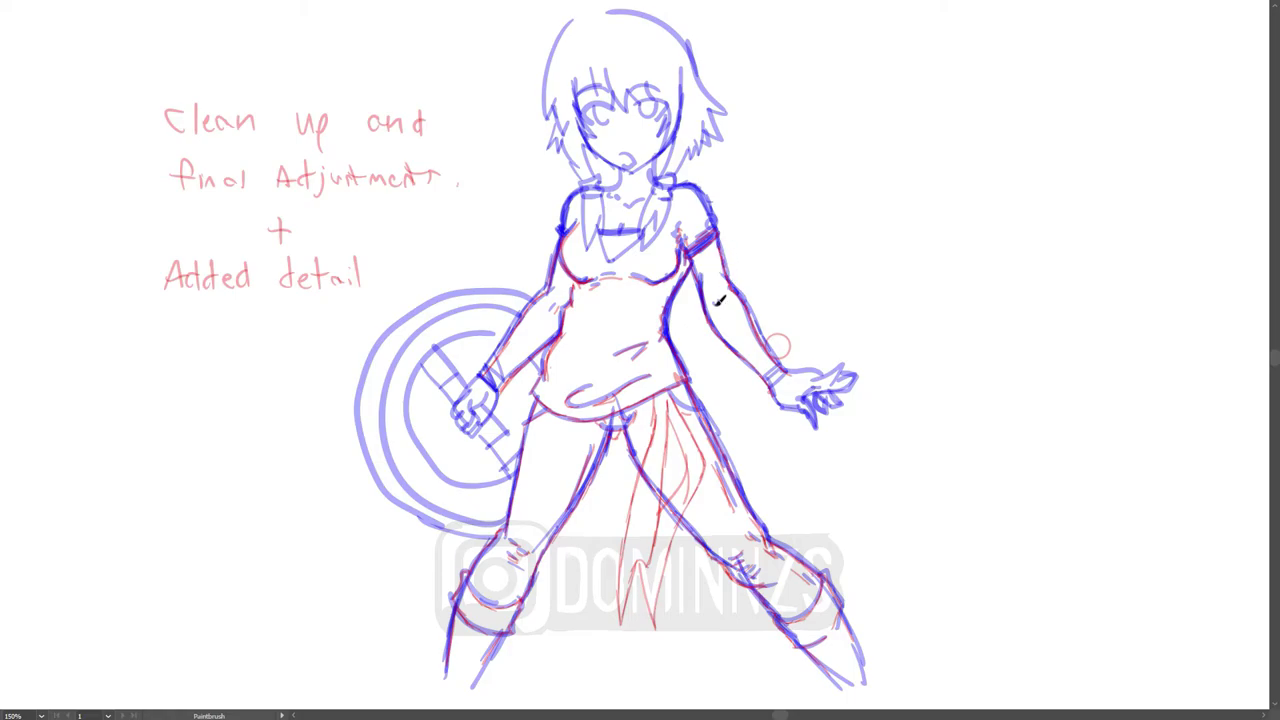
- Hide Layer 1 to check the red line work alone, and show it again
key(f)
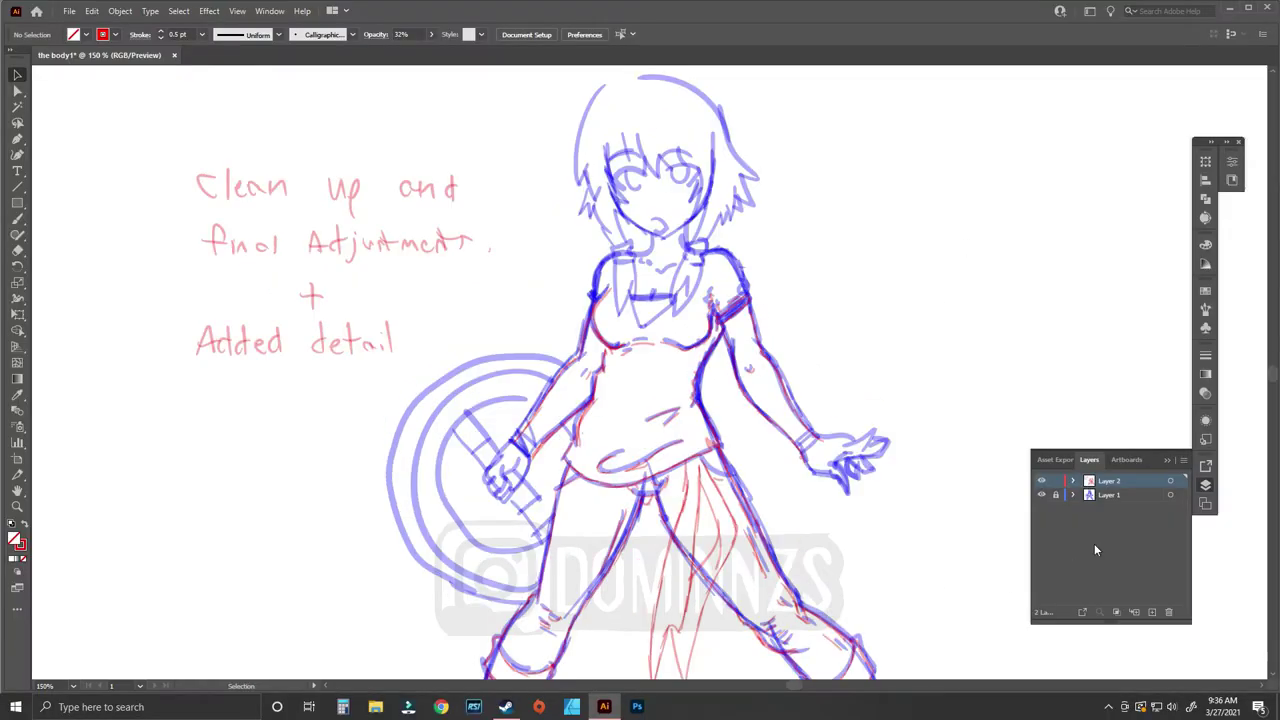
click(1042, 500)
key(f)
click(1041, 494)
key(f)
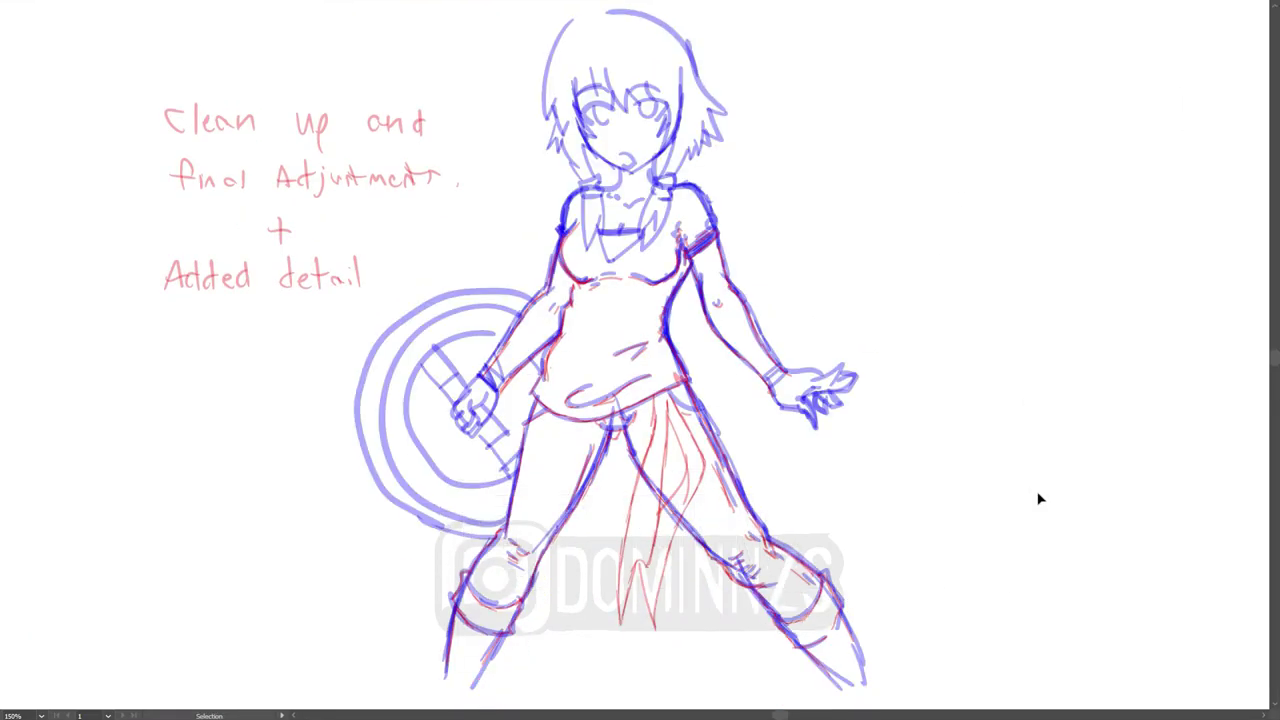
key(shift+f)
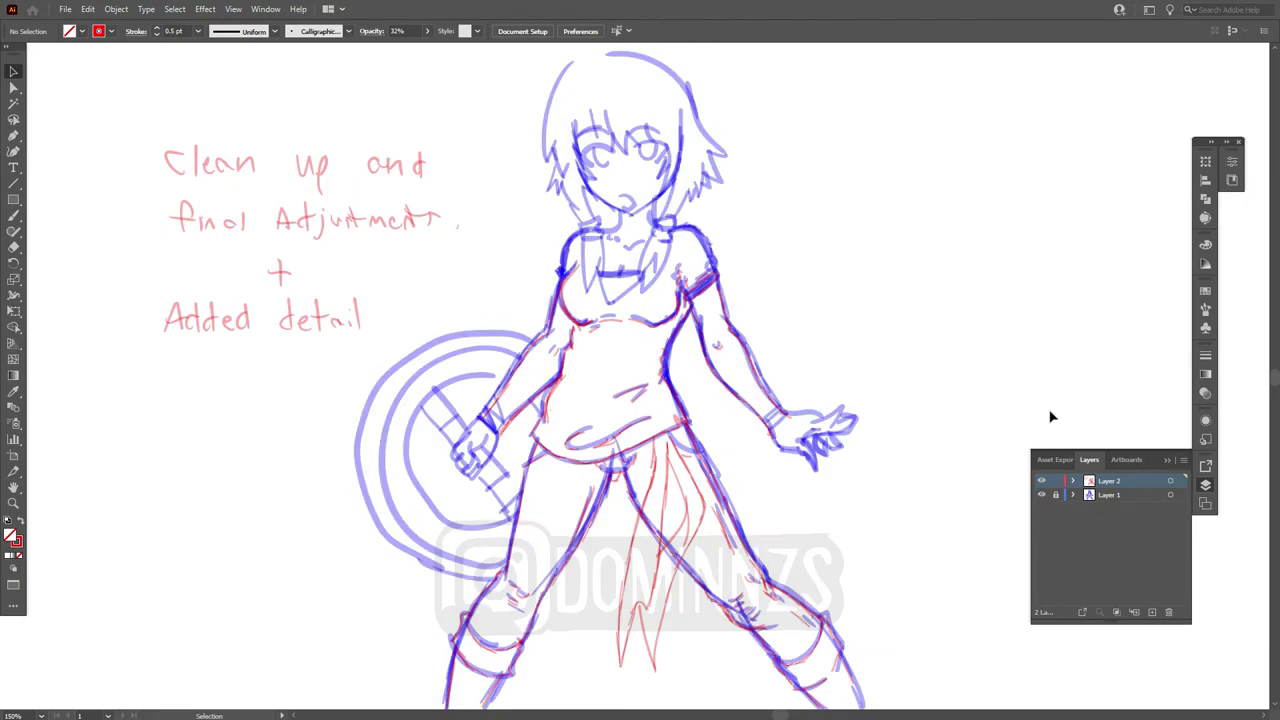
key(f)
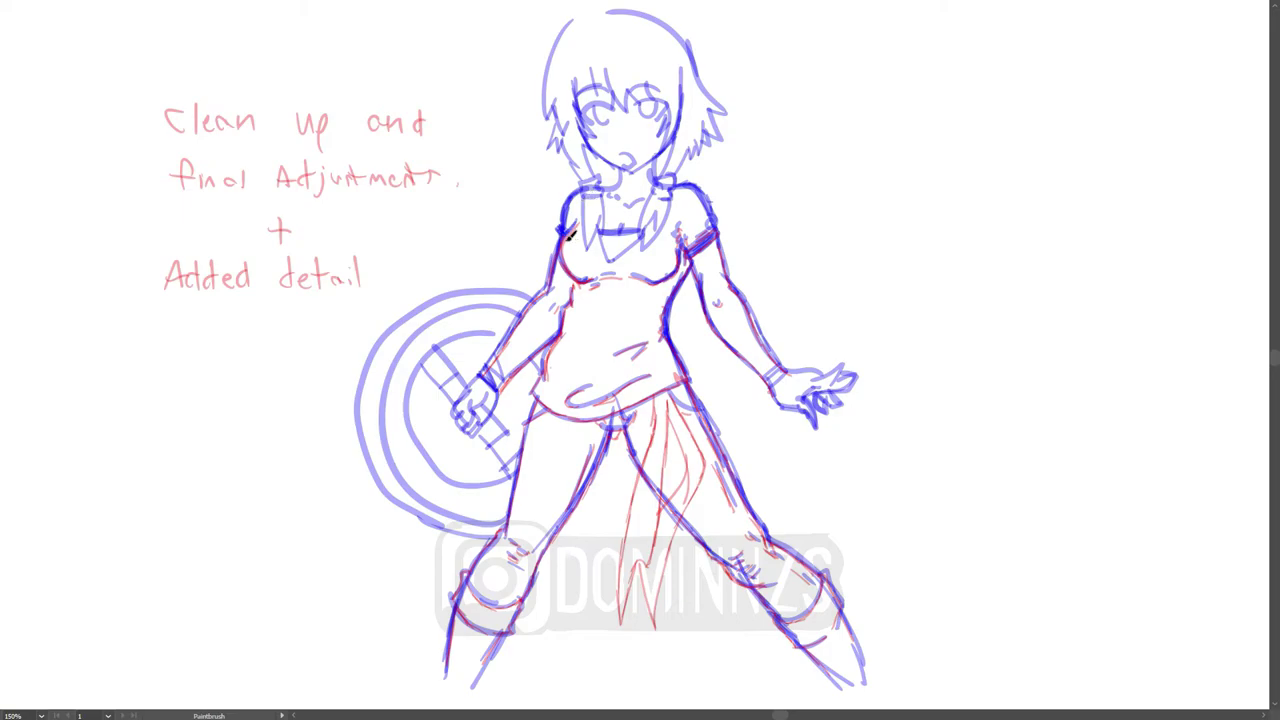
- Trace the neck and neckline in red, along with the clenched fist and the lower part of the shield grip
mouse_move(584, 194)
mouse_down()
mouse_move(588, 252)
mouse_move(602, 196)
mouse_move(611, 268)
mouse_move(637, 249)
mouse_move(618, 236)
mouse_move(636, 234)
mouse_move(646, 200)
mouse_move(623, 187)
mouse_up()
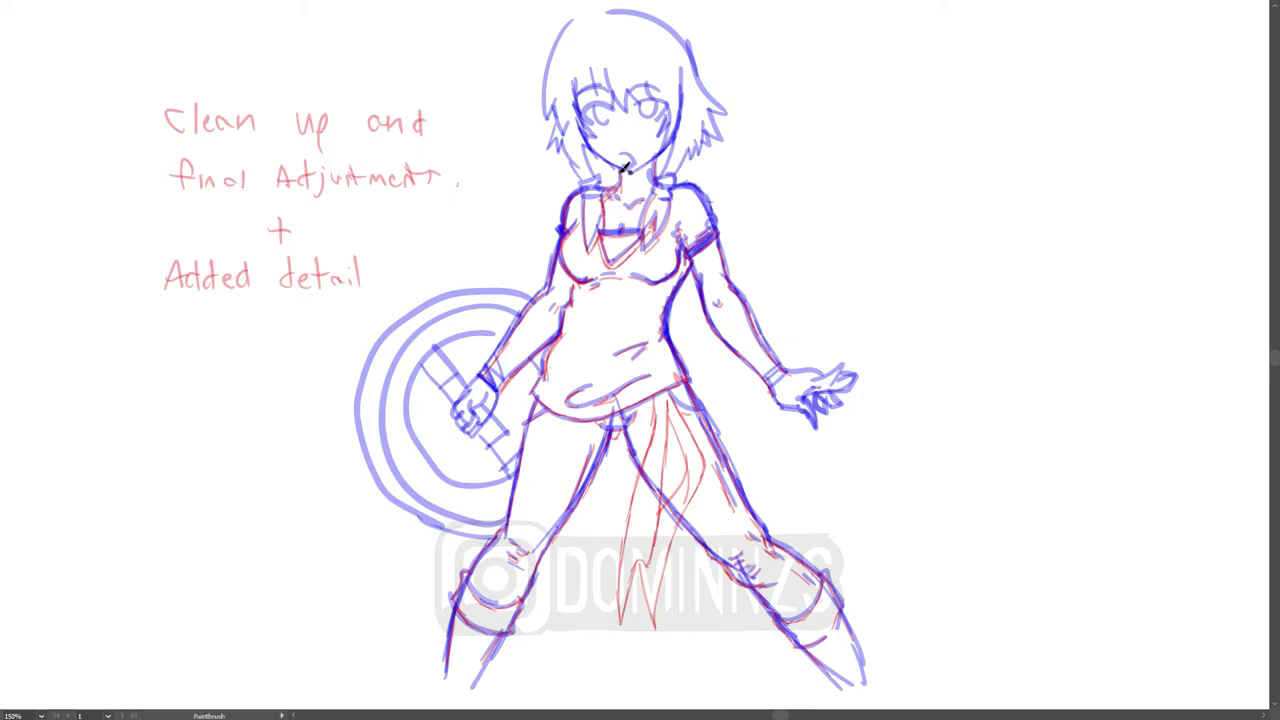
drag(464, 412, 469, 428)
mouse_move(471, 412)
mouse_down()
mouse_move(478, 421)
mouse_move(456, 413)
mouse_move(477, 433)
mouse_move(507, 433)
mouse_up()
mouse_move(482, 436)
mouse_down()
mouse_move(488, 453)
mouse_move(519, 449)
mouse_up()
drag(487, 450, 500, 465)
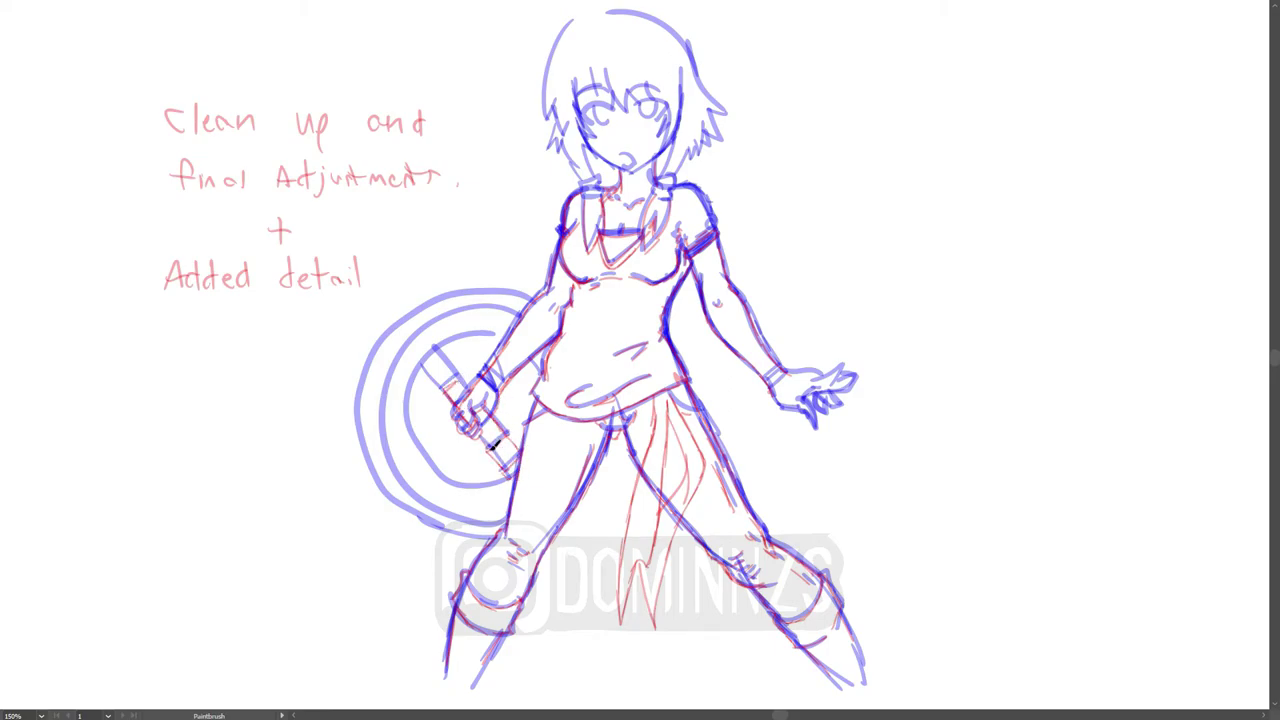
- Trace the rest of the segmented grip strap and the shield's three concentric rings in red
drag(488, 449, 424, 366)
mouse_move(498, 417)
mouse_down()
mouse_move(437, 347)
mouse_move(441, 391)
mouse_up()
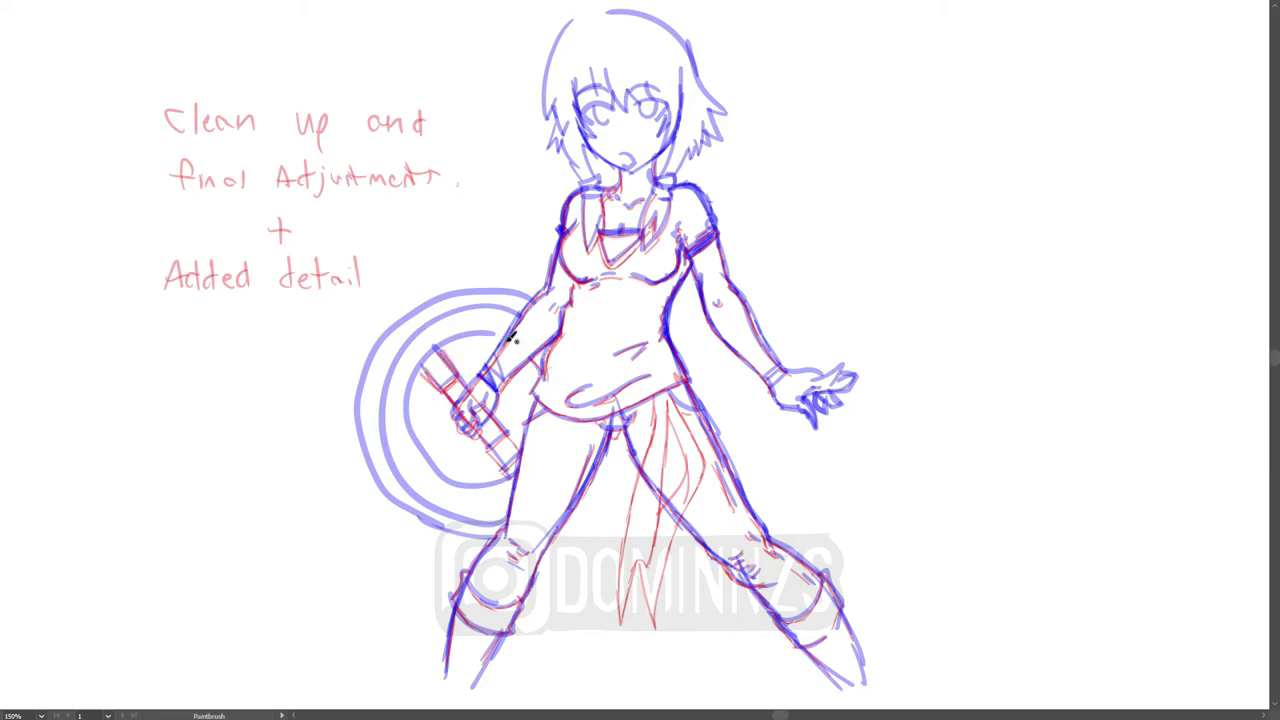
mouse_move(512, 338)
mouse_down()
mouse_move(451, 336)
mouse_move(414, 425)
mouse_move(464, 487)
mouse_up()
mouse_move(512, 522)
mouse_down()
mouse_move(431, 506)
mouse_move(397, 363)
mouse_move(519, 293)
mouse_move(362, 385)
mouse_move(358, 482)
mouse_move(452, 537)
mouse_move(492, 542)
mouse_up()
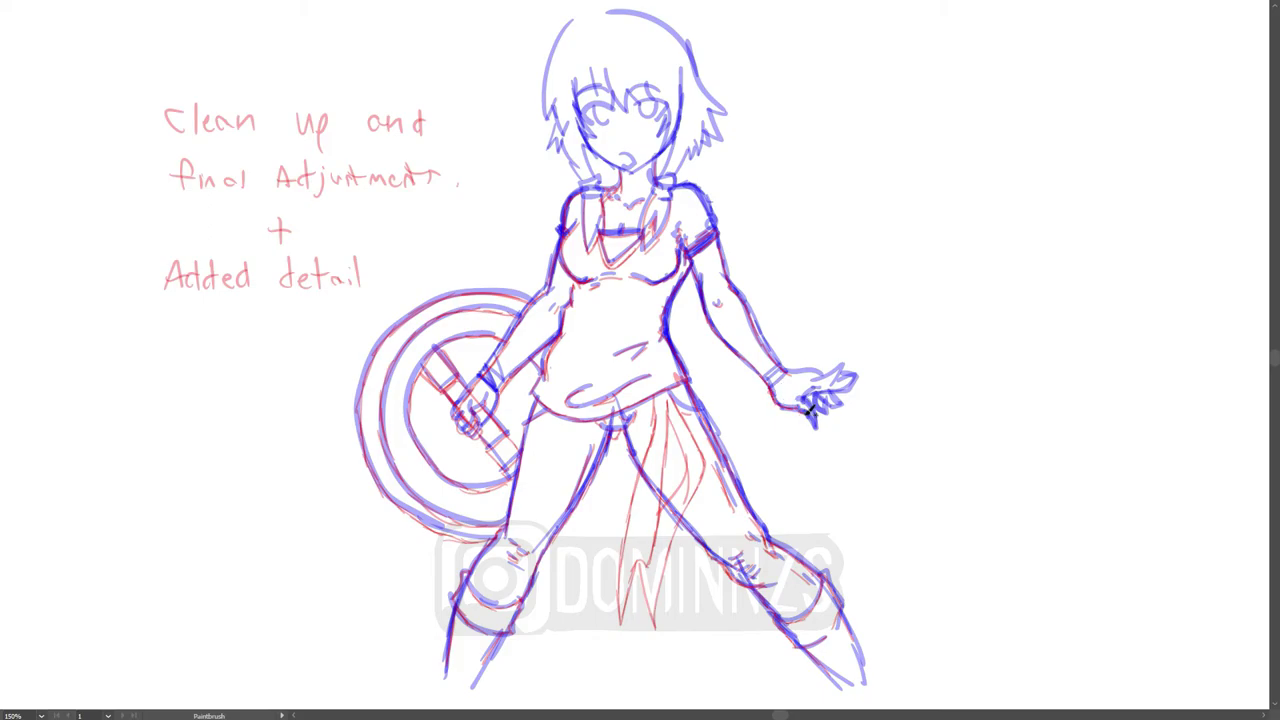
- Trace the open hand's fingers and its wristband in red, undoing the strokes that miss
key(ctrl+z)
drag(826, 388, 851, 361)
key(ctrl+z)
mouse_move(806, 398)
mouse_down()
mouse_move(858, 376)
mouse_move(818, 414)
mouse_move(783, 368)
mouse_up()
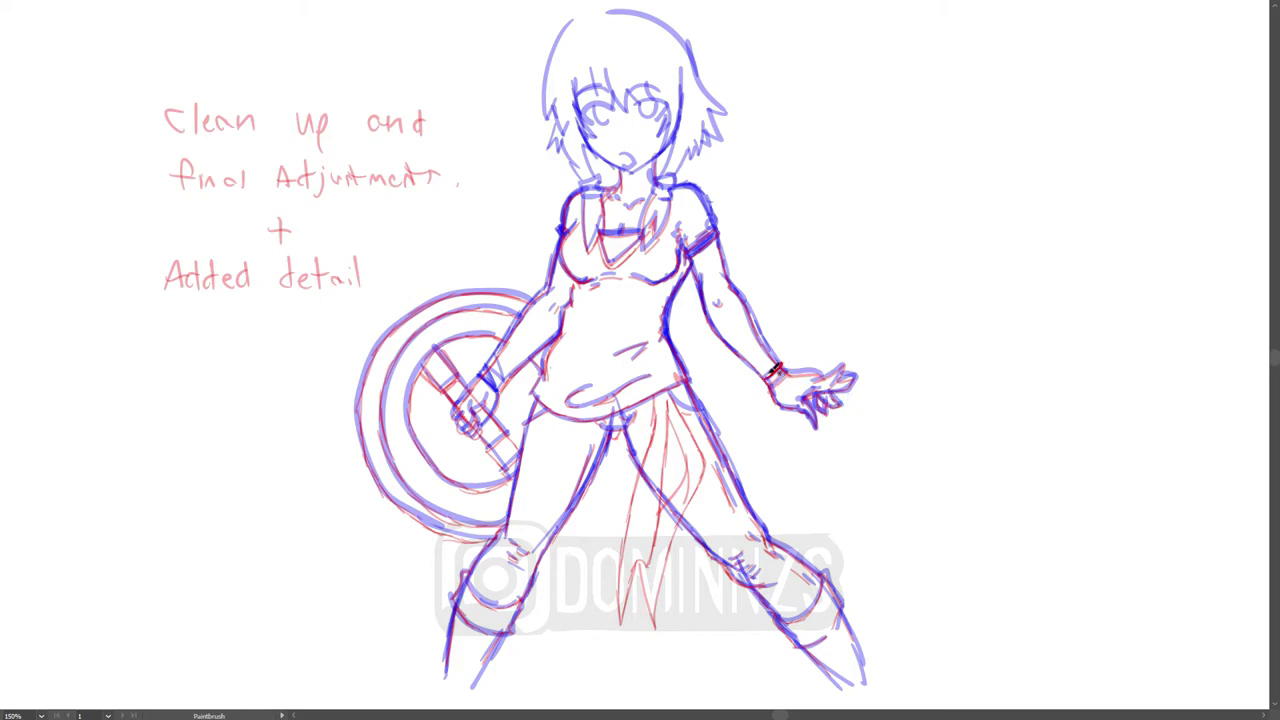
- Trace the wristband above the fist, and handwrite "Smaller brush Helps with line work" in red beside the outstretched arm
drag(489, 371, 502, 385)
mouse_move(830, 158)
mouse_down()
mouse_move(823, 166)
mouse_move(922, 165)
mouse_move(958, 148)
mouse_move(1022, 170)
mouse_move(848, 205)
mouse_move(988, 194)
mouse_move(886, 246)
mouse_move(957, 243)
mouse_up()
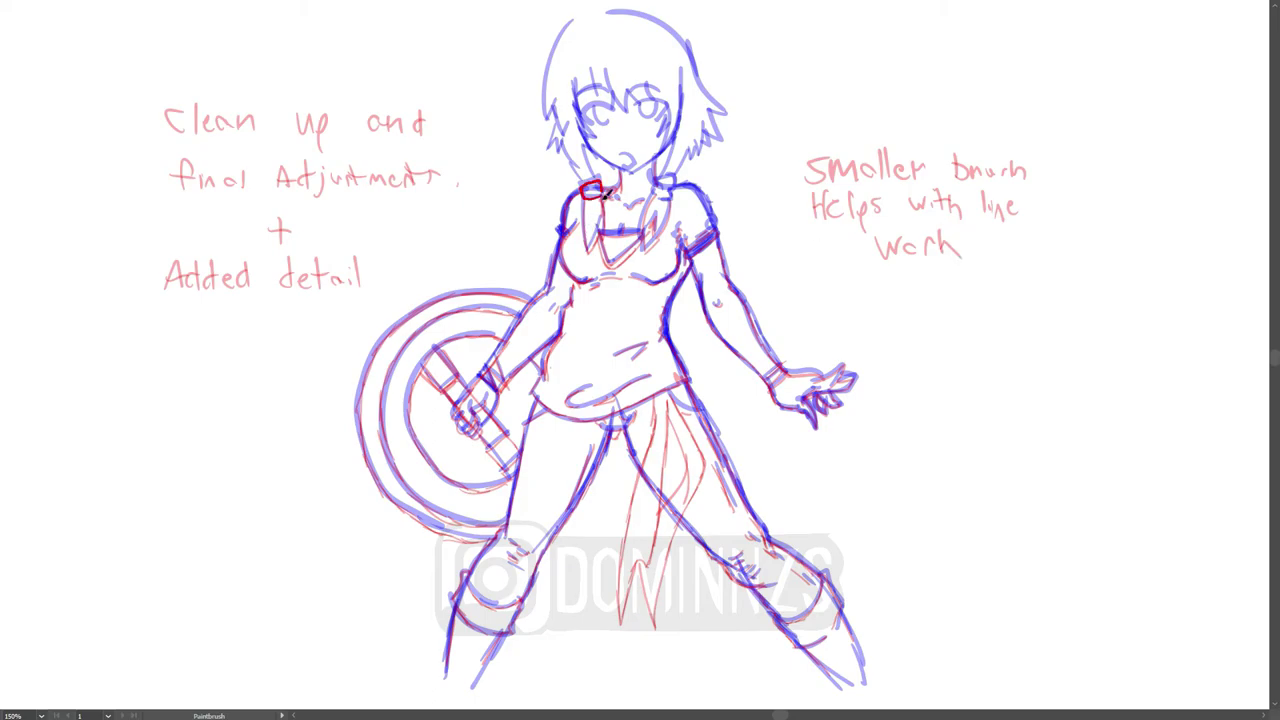
- Trace the hair ties, chin, mouth, outer hair outline and irises in red over the blue sketch
drag(684, 110, 670, 150)
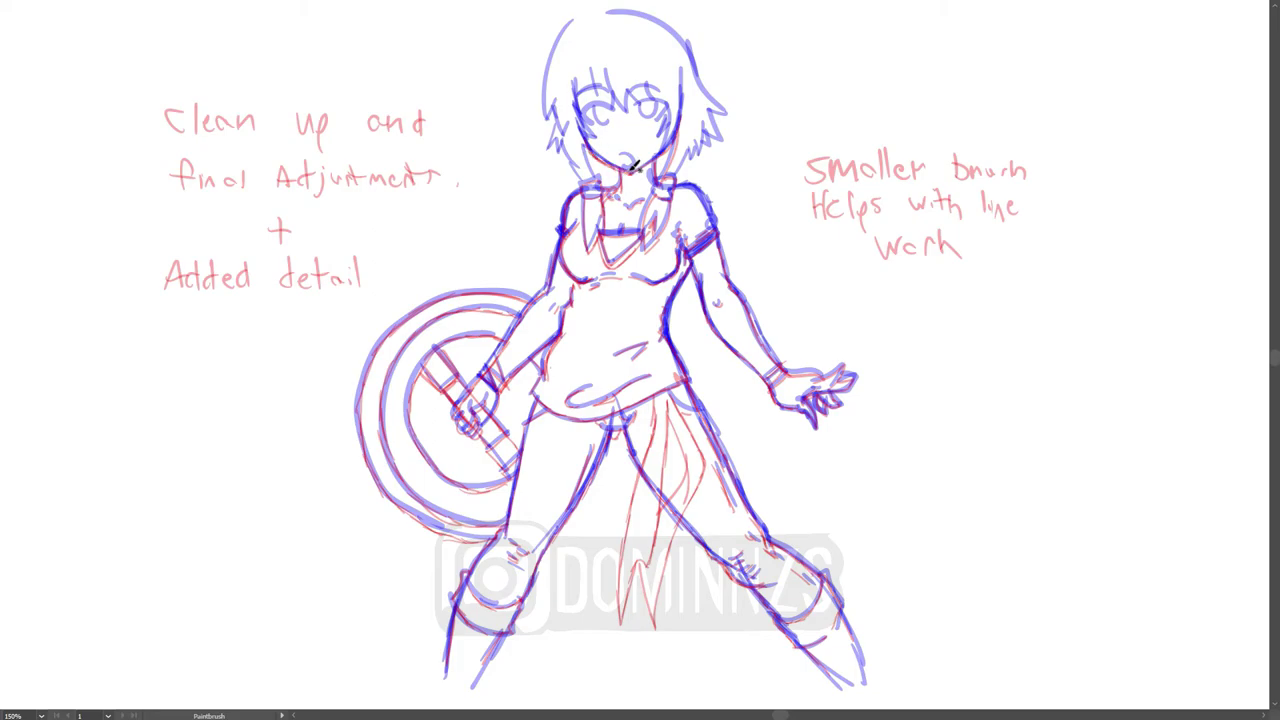
drag(620, 155, 637, 159)
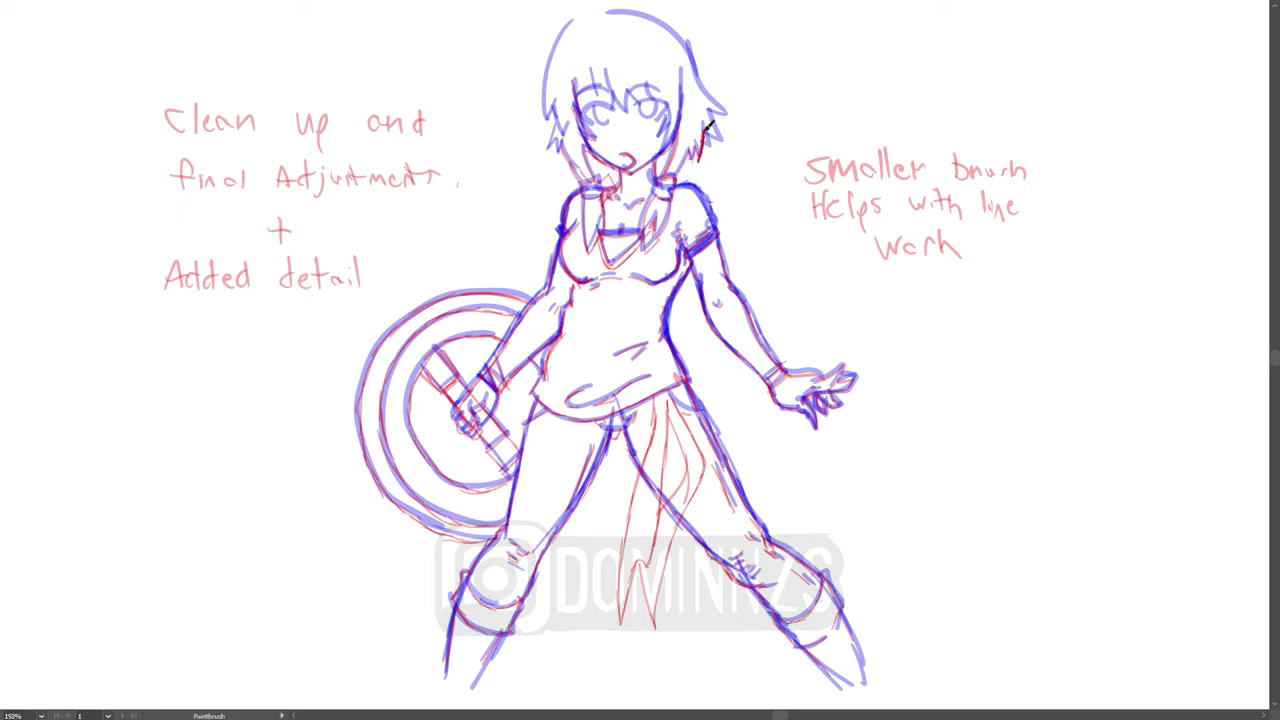
mouse_move(724, 143)
mouse_down()
mouse_move(713, 113)
mouse_move(725, 116)
mouse_move(697, 73)
mouse_up()
mouse_move(697, 73)
mouse_down()
mouse_move(685, 46)
mouse_move(609, 17)
mouse_up()
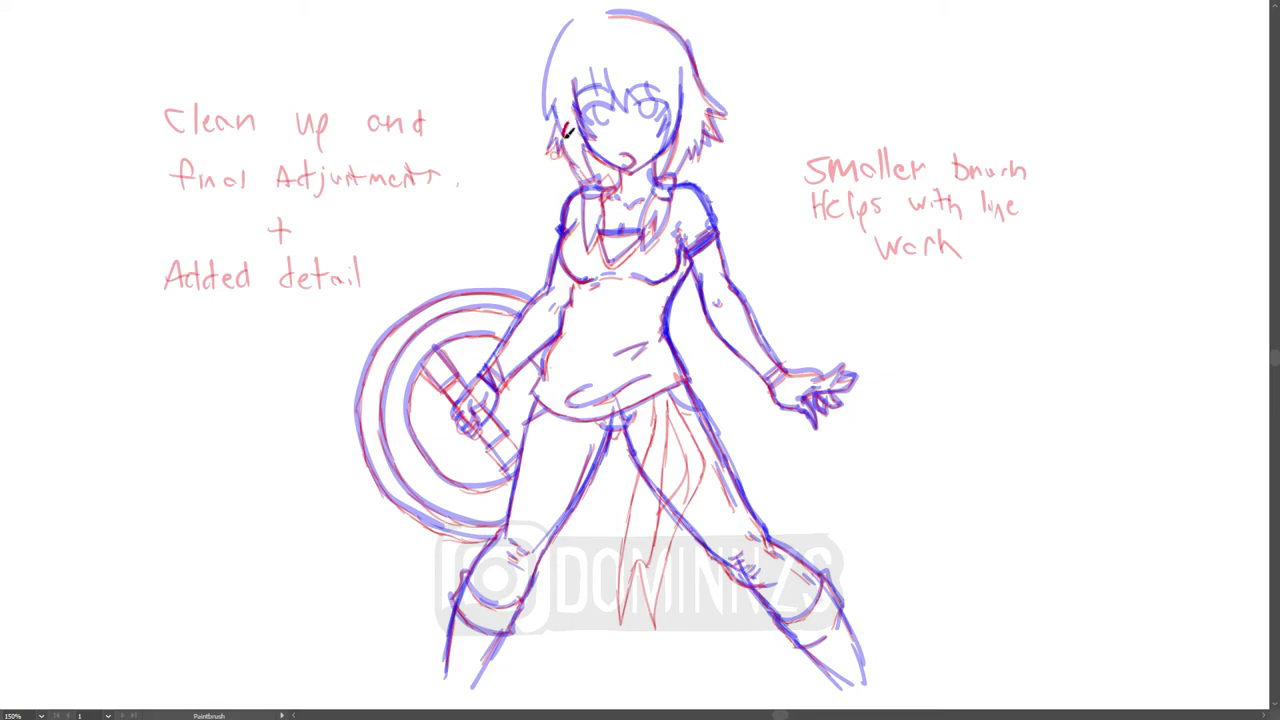
drag(547, 120, 571, 23)
drag(599, 105, 595, 109)
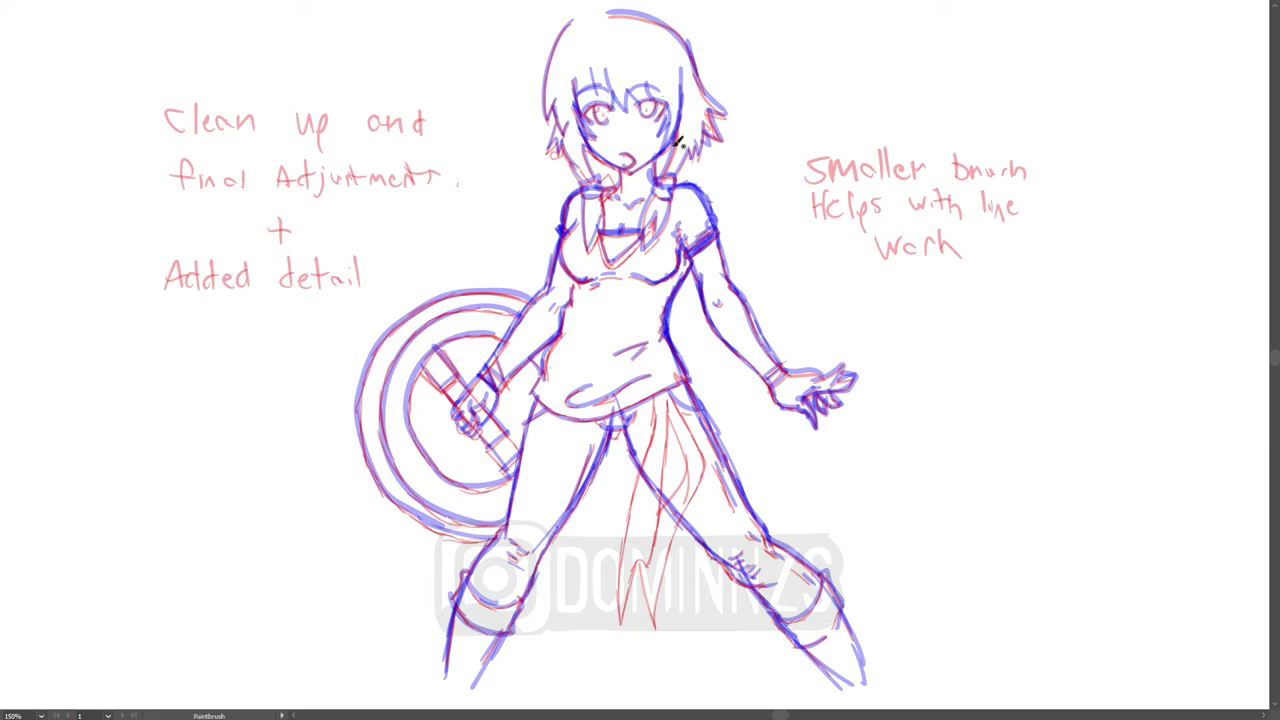
- Trace the sides of the face, the upper eyelids and the pointed fringe strands in red
mouse_move(658, 159)
mouse_down()
mouse_move(668, 111)
mouse_move(657, 89)
mouse_up()
drag(605, 93, 578, 95)
drag(593, 69, 597, 104)
drag(605, 68, 620, 110)
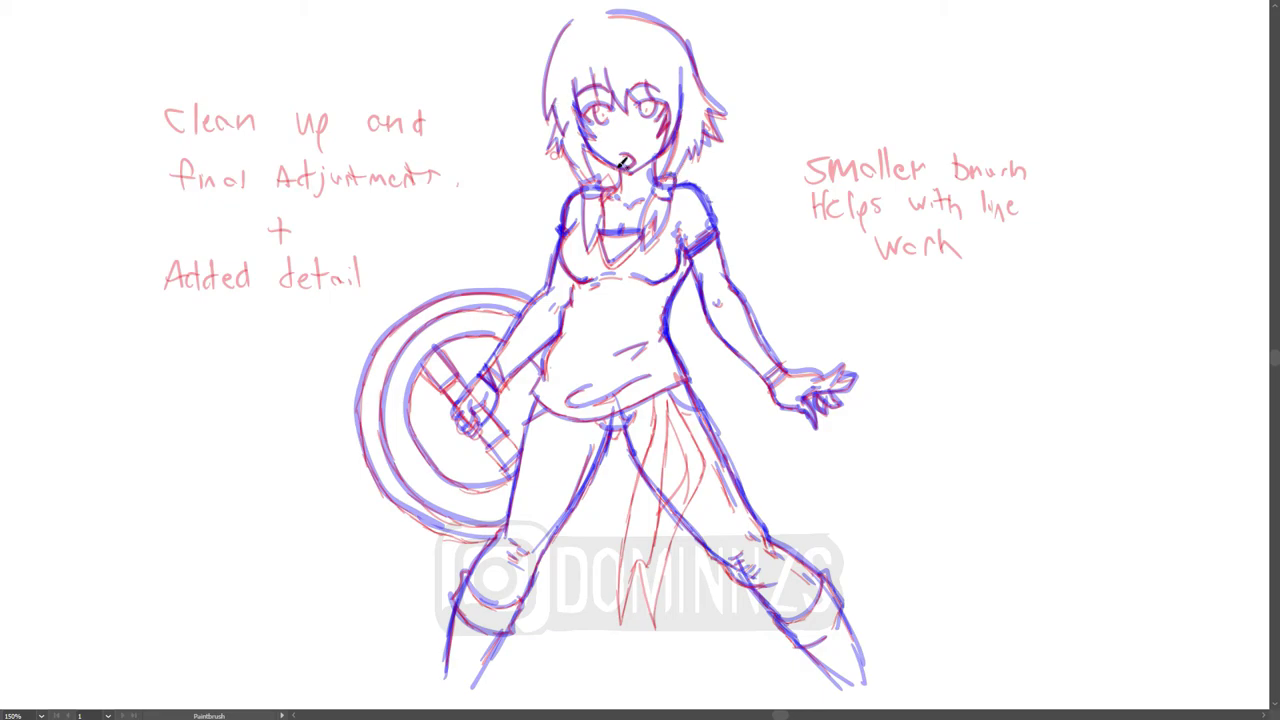
- Draw a hair tuft on the crown and angular hair highlights in red, undoing the stroke that misses
drag(580, 26, 568, 6)
drag(652, 18, 588, 20)
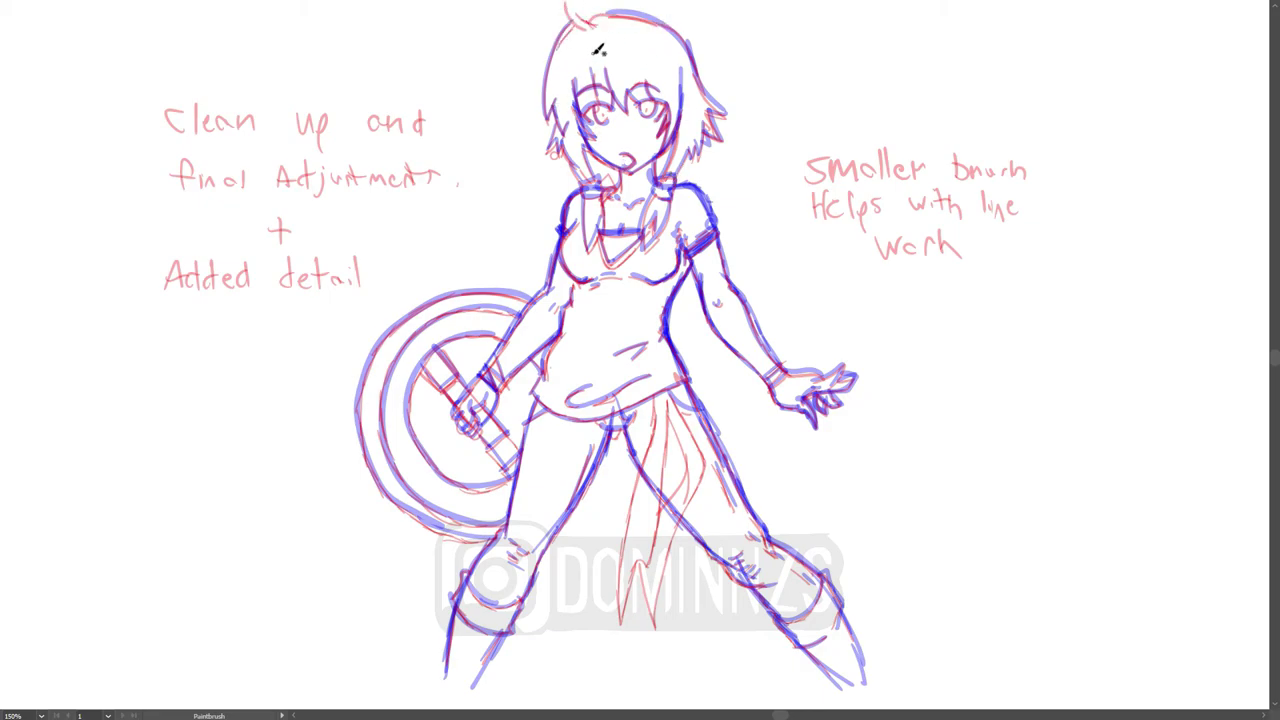
drag(552, 72, 582, 56)
key(ctrl+z)
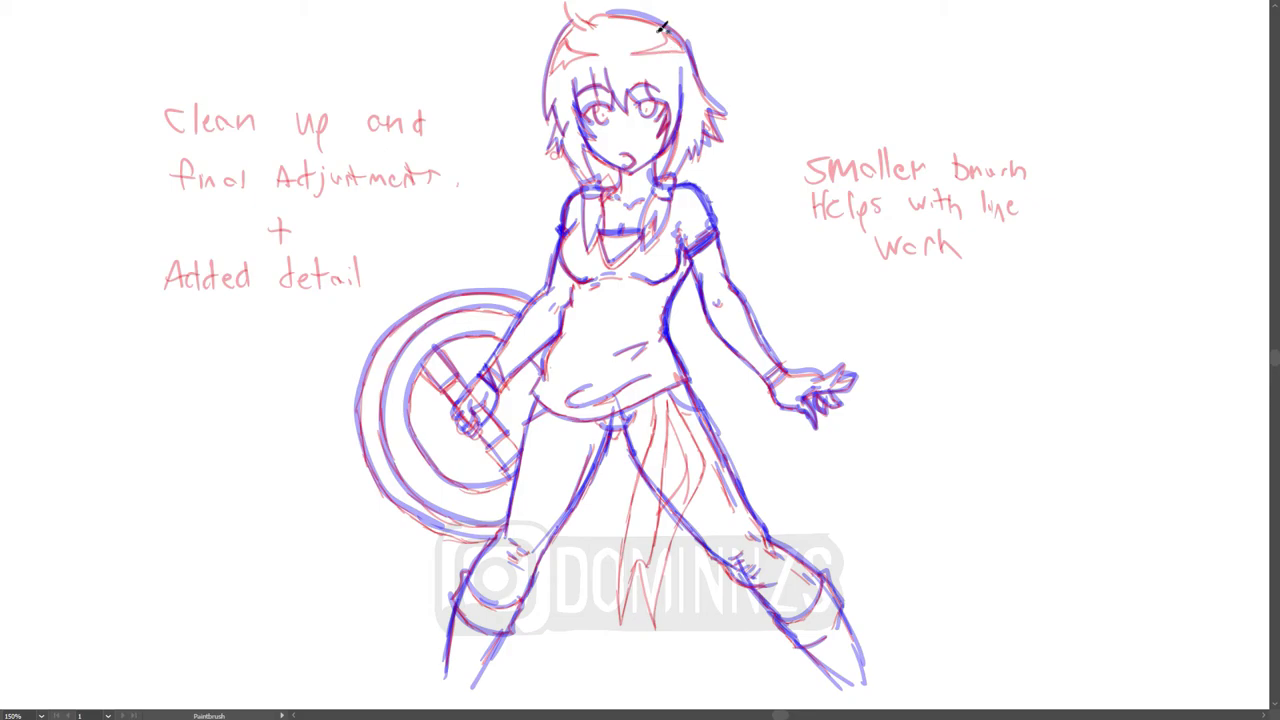
- Hide Layer 1 to examine the red line work alone, and show the blue sketch again
key(f)
click(1041, 497)
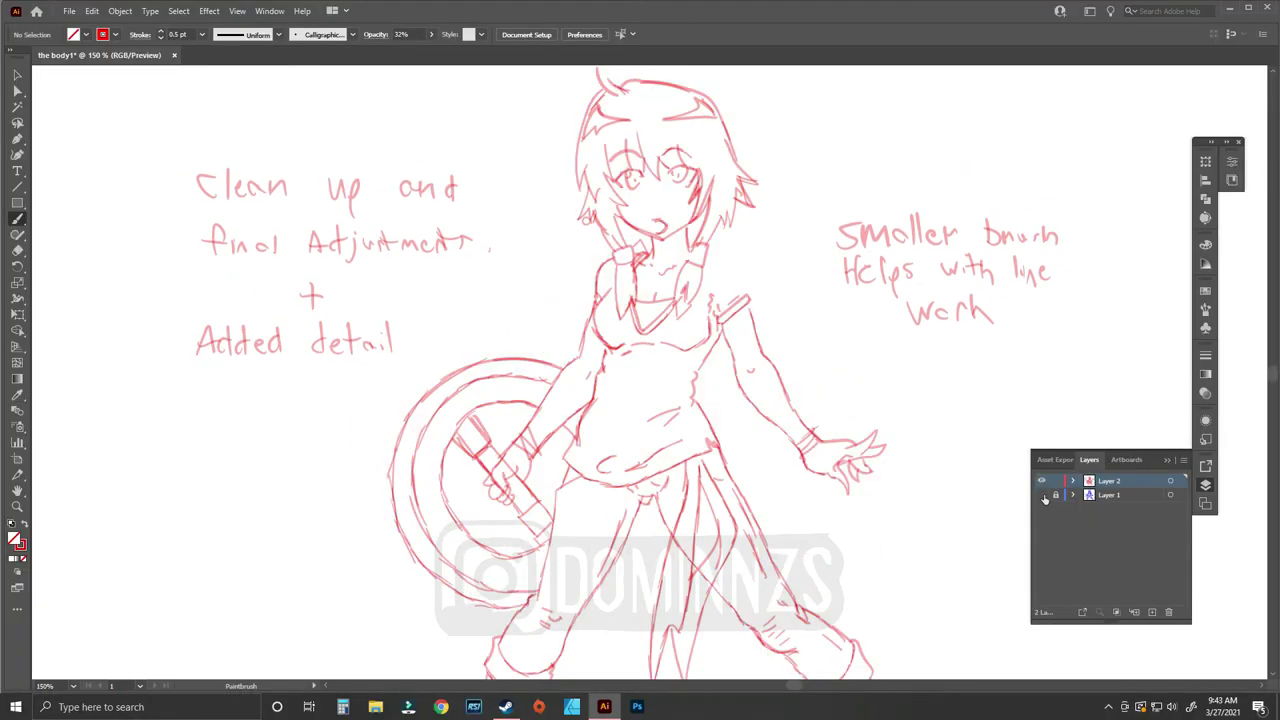
click(1041, 497)
key(f)
key(f)
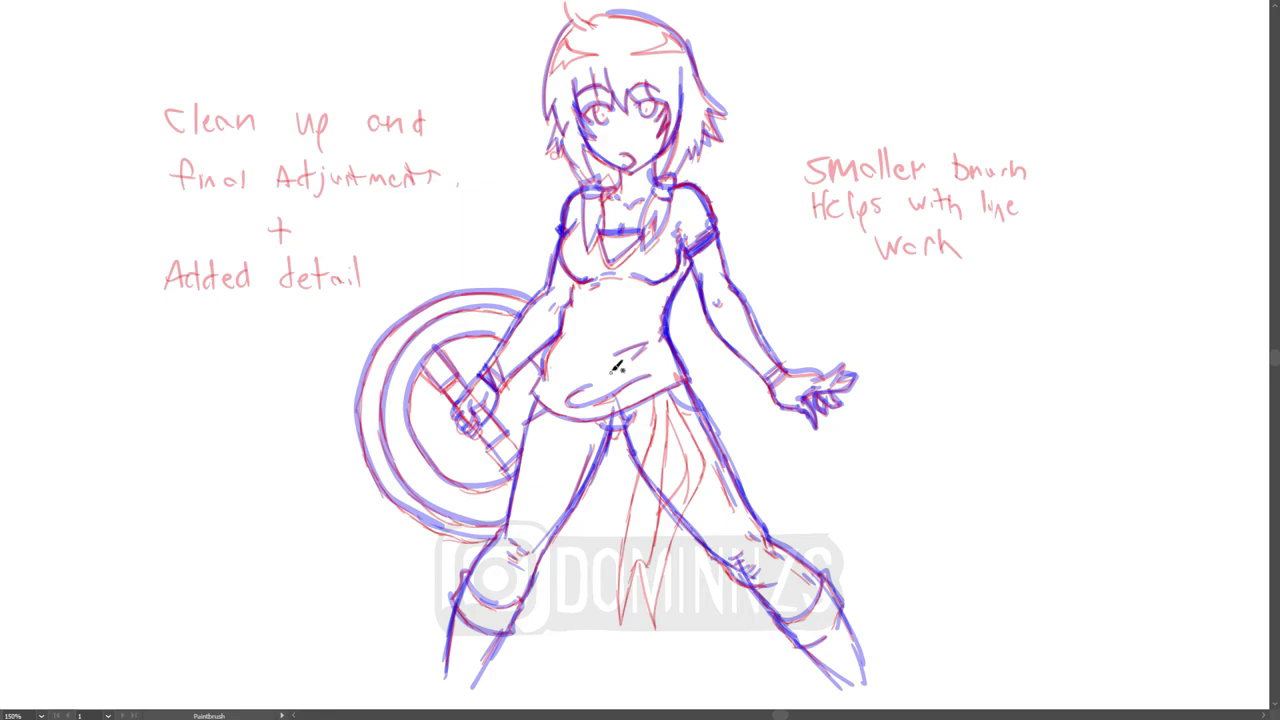
- Draw a red flower pattern running up one side of the shirt from the hem, and add blush marks on the cheeks
mouse_move(629, 345)
mouse_down()
mouse_move(598, 362)
mouse_move(639, 378)
mouse_move(641, 355)
mouse_move(666, 348)
mouse_move(629, 354)
mouse_move(654, 386)
mouse_move(663, 366)
mouse_move(607, 404)
mouse_move(598, 388)
mouse_move(576, 412)
mouse_up()
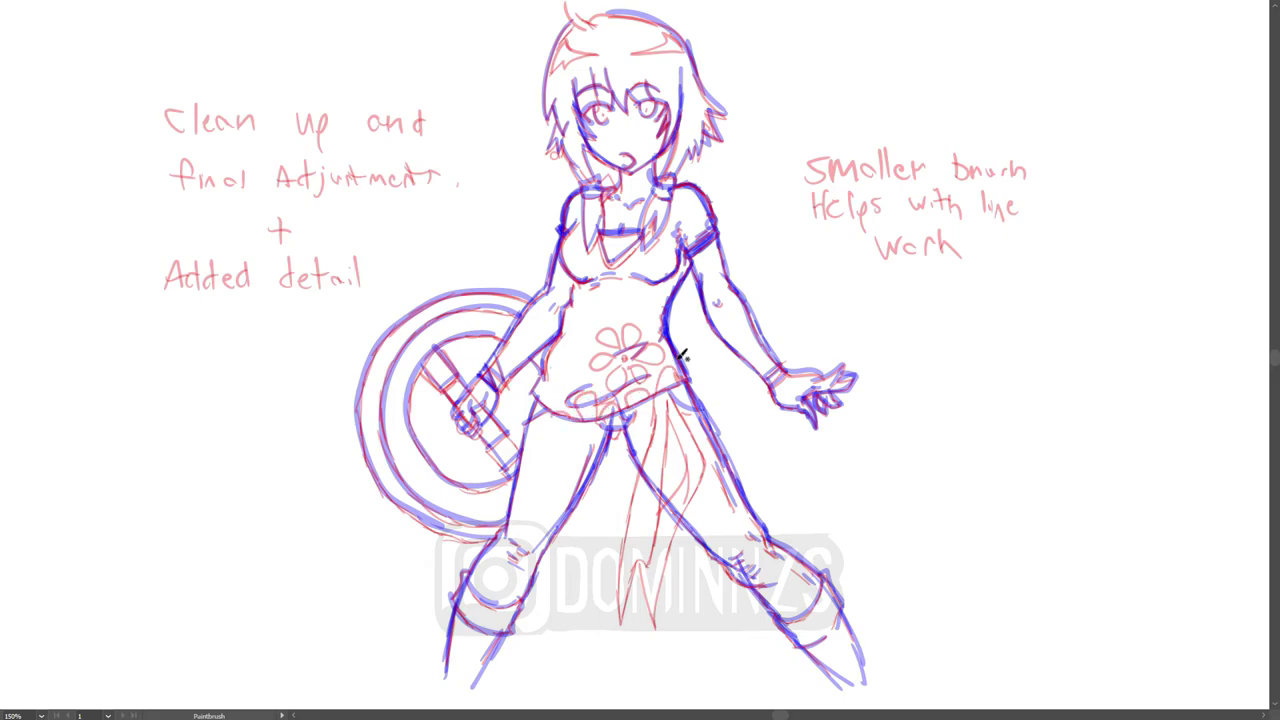
drag(623, 368, 621, 372)
mouse_move(650, 300)
mouse_down()
mouse_move(625, 305)
mouse_move(670, 292)
mouse_move(658, 312)
mouse_up()
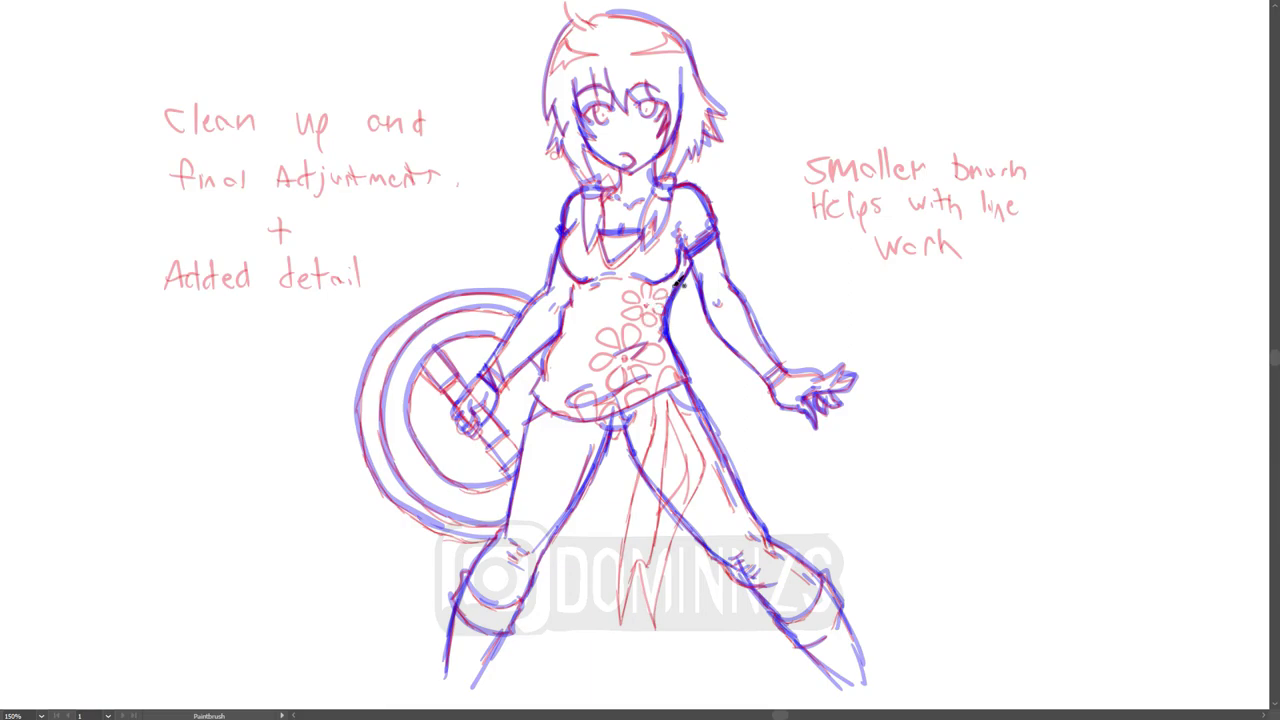
drag(640, 131, 658, 123)
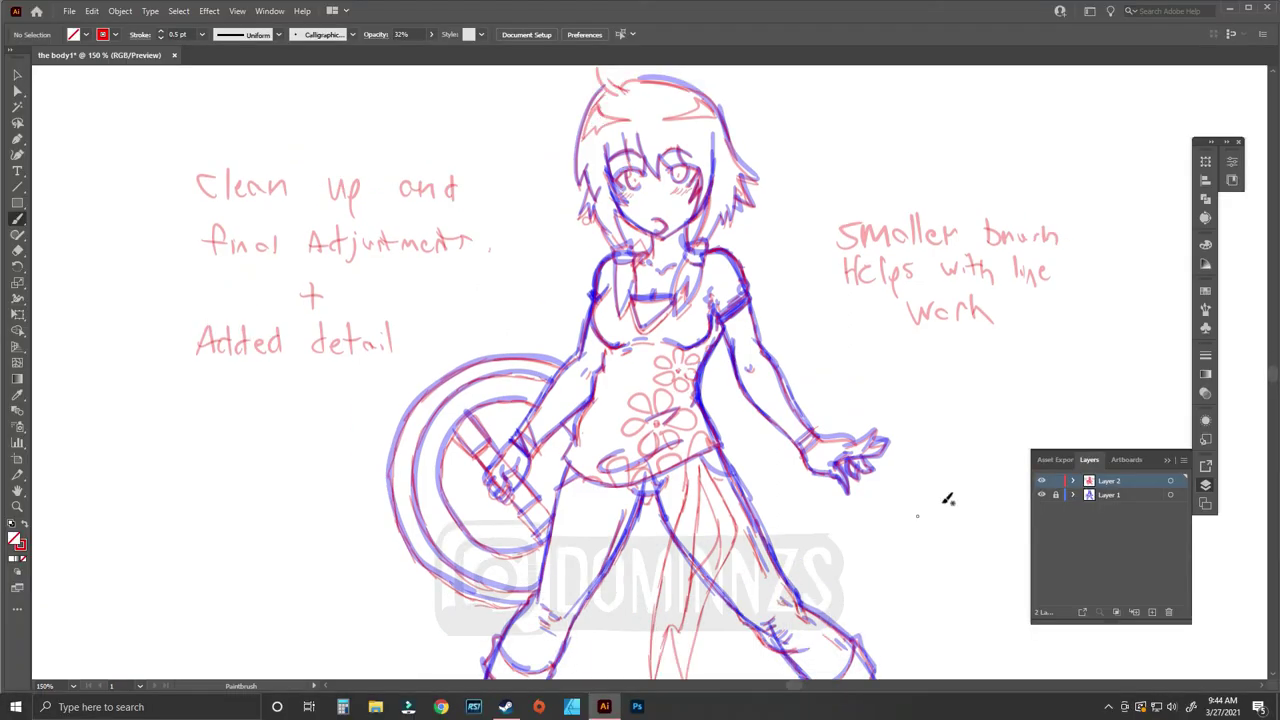
- Hide Layer 1 and refine the eye details and upper lash lines in red
click(1041, 494)
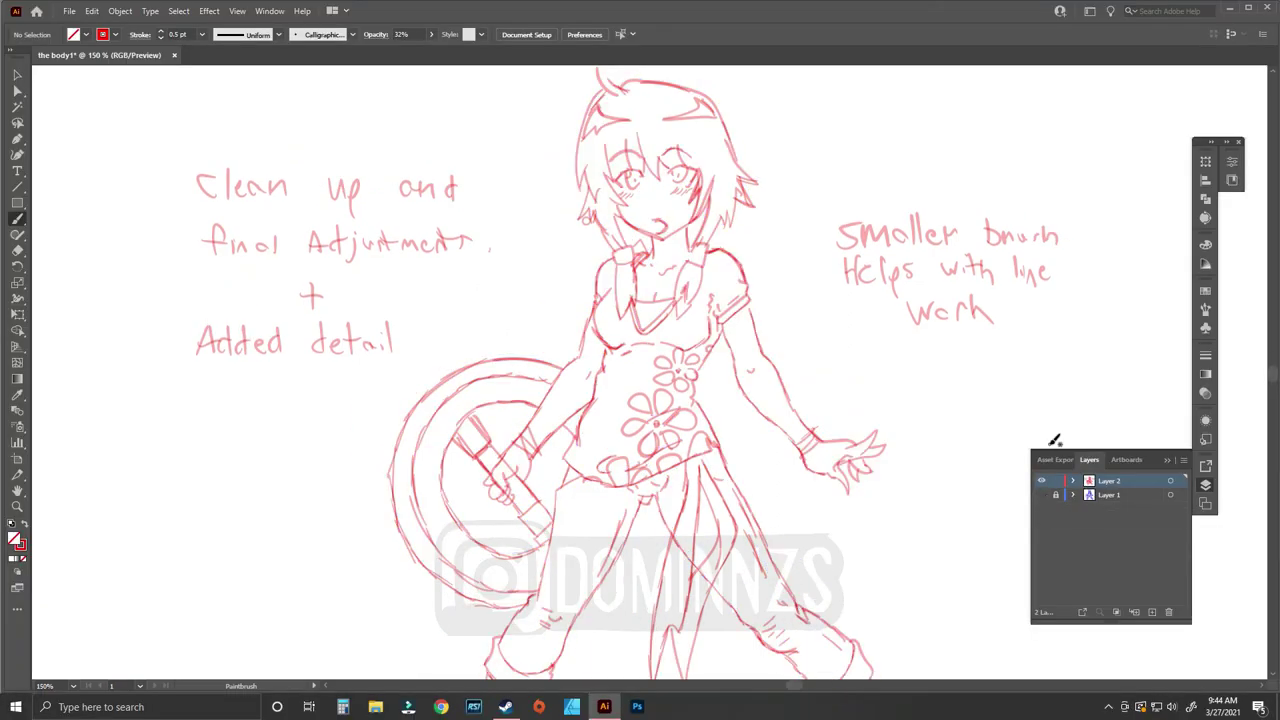
key(f)
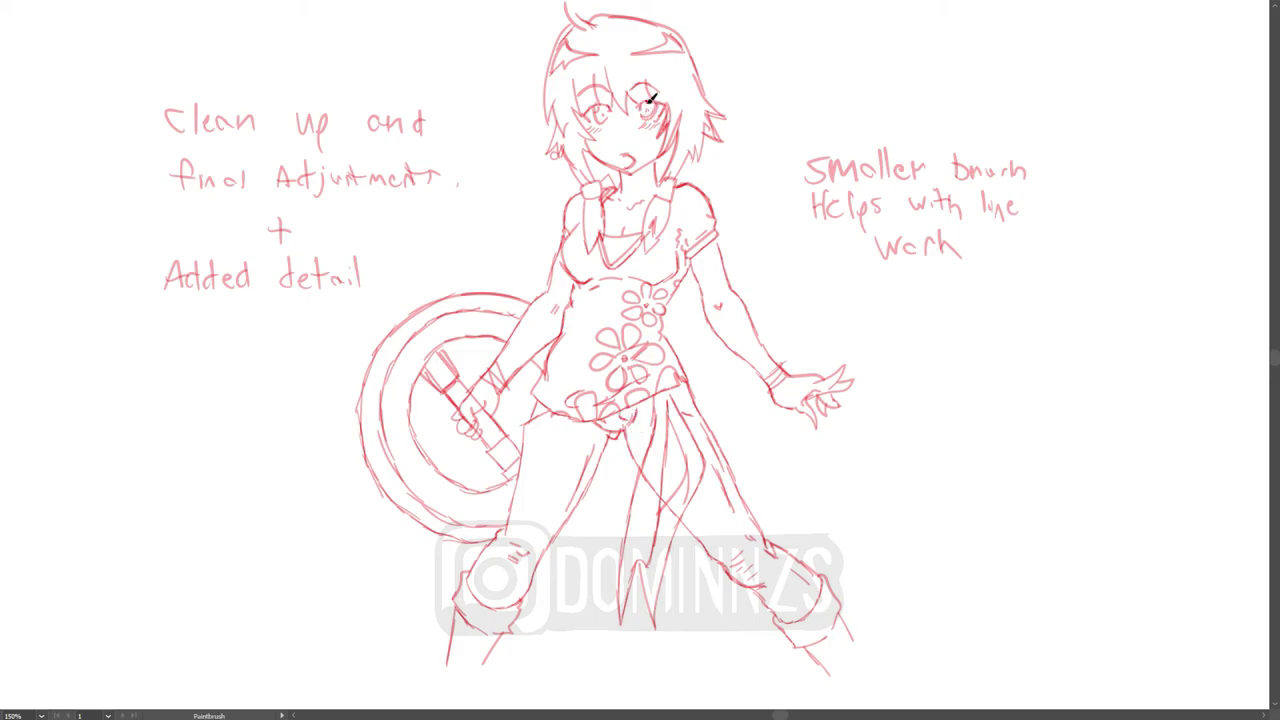
drag(587, 110, 608, 106)
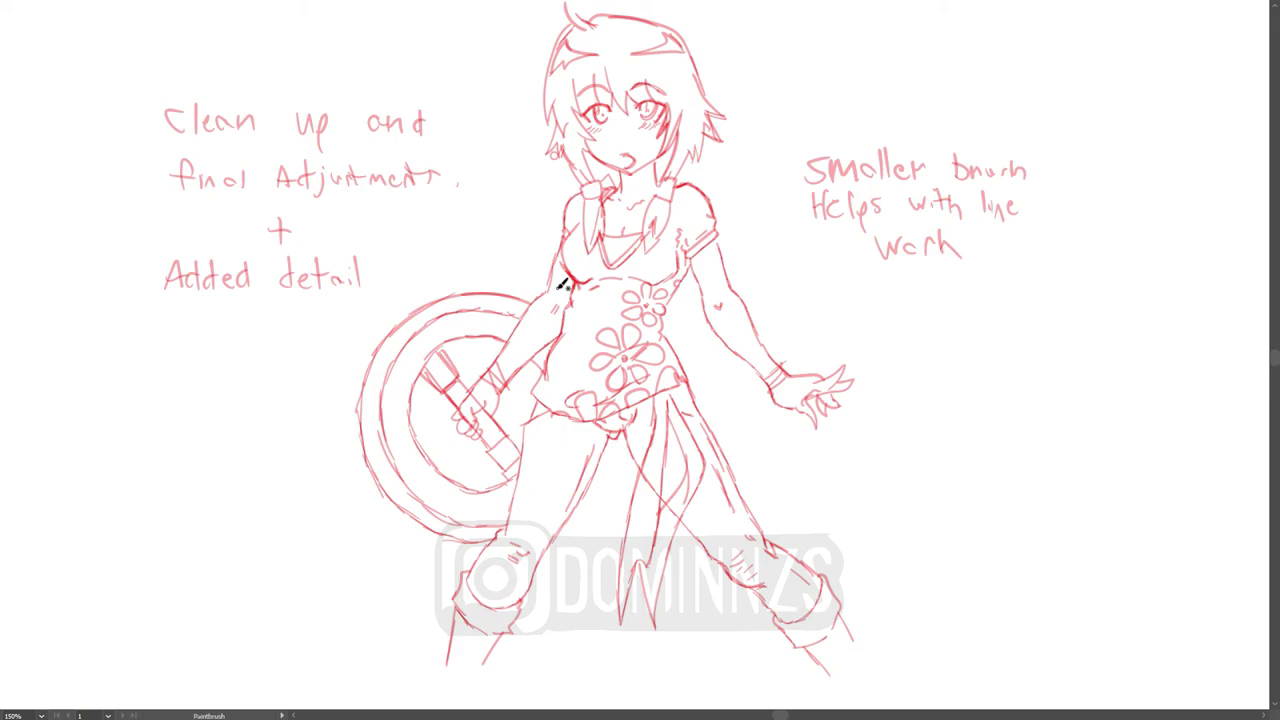
- Show the blue sketch again, extend both lower legs in red and draw a laced shoe on each foot
key(Tab)
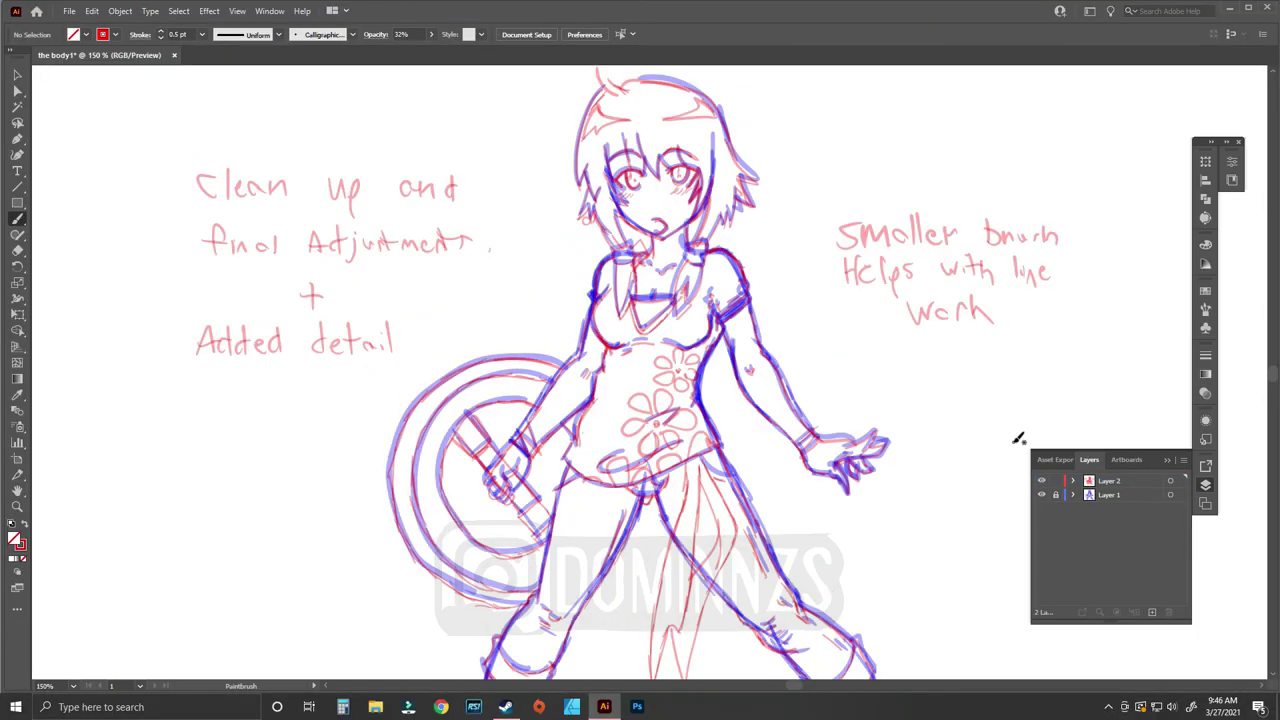
key(Tab)
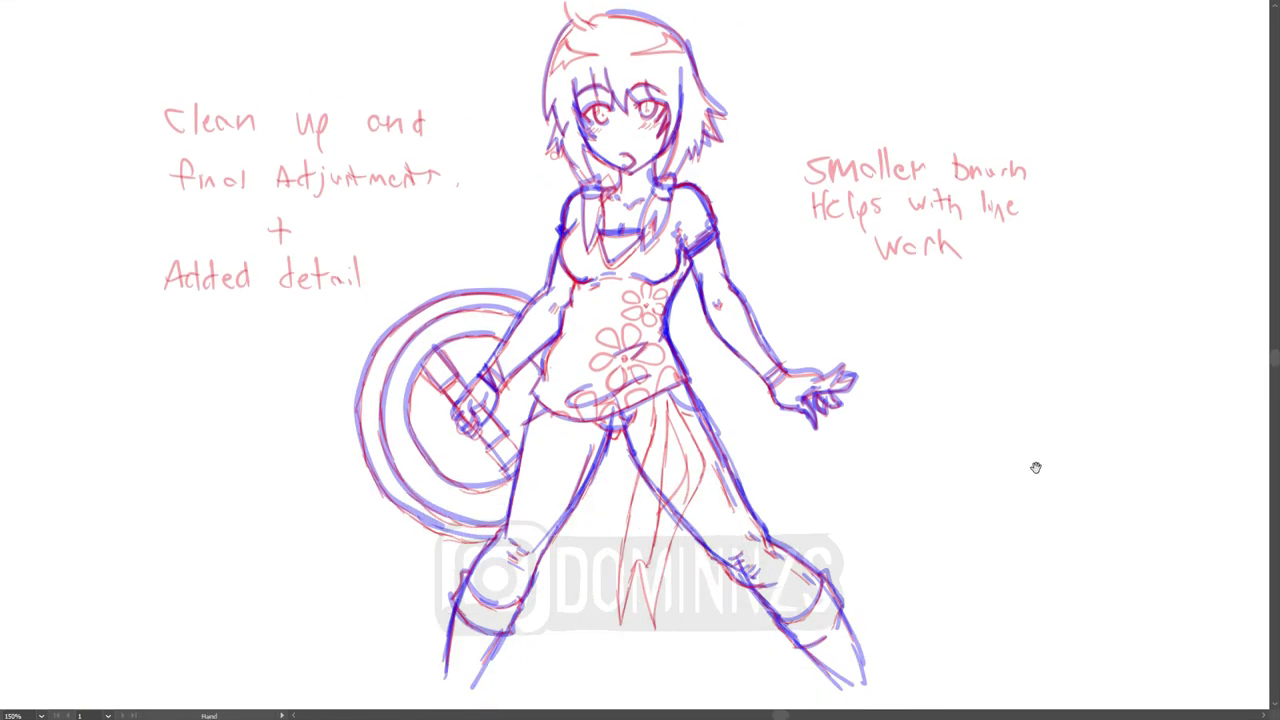
drag(1035, 467, 1077, 346)
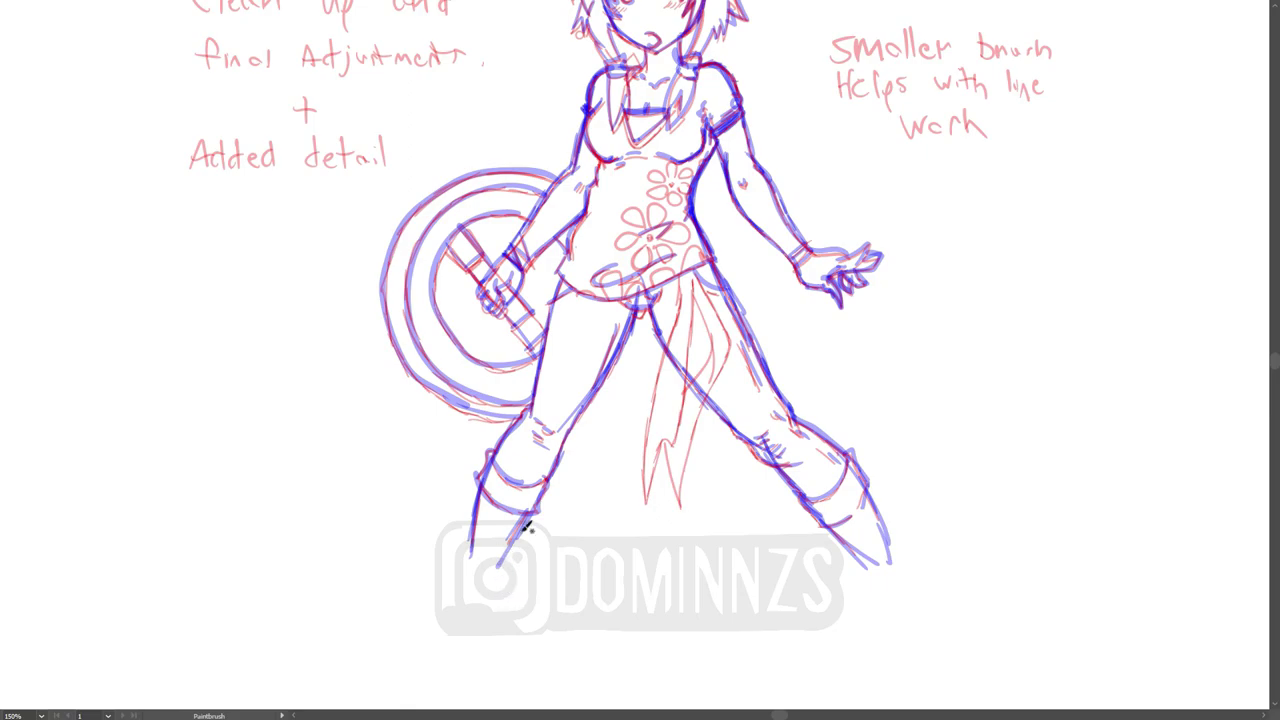
mouse_move(528, 524)
mouse_down()
mouse_move(460, 601)
mouse_move(465, 564)
mouse_move(457, 608)
mouse_move(491, 592)
mouse_move(492, 613)
mouse_move(449, 635)
mouse_move(502, 653)
mouse_move(451, 641)
mouse_move(492, 615)
mouse_move(458, 615)
mouse_up()
drag(460, 628, 494, 605)
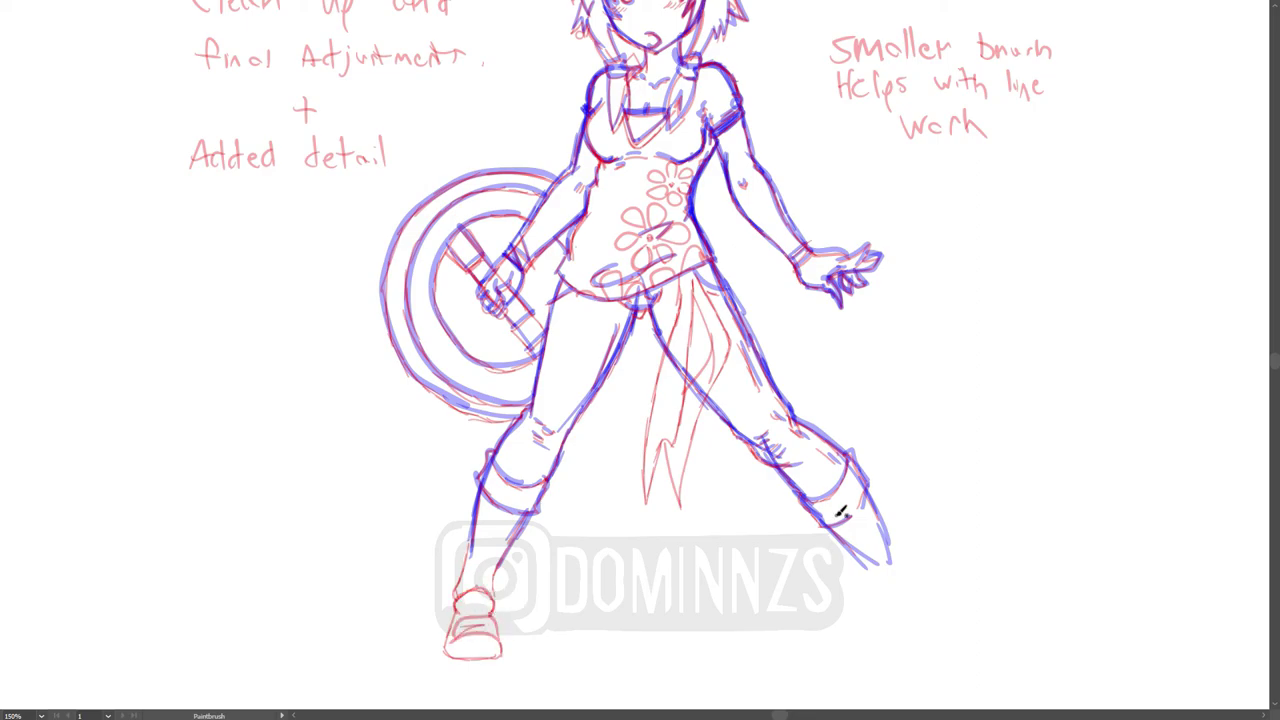
mouse_move(891, 549)
mouse_down()
mouse_move(929, 612)
mouse_move(905, 664)
mouse_move(874, 652)
mouse_move(917, 634)
mouse_move(889, 617)
mouse_up()
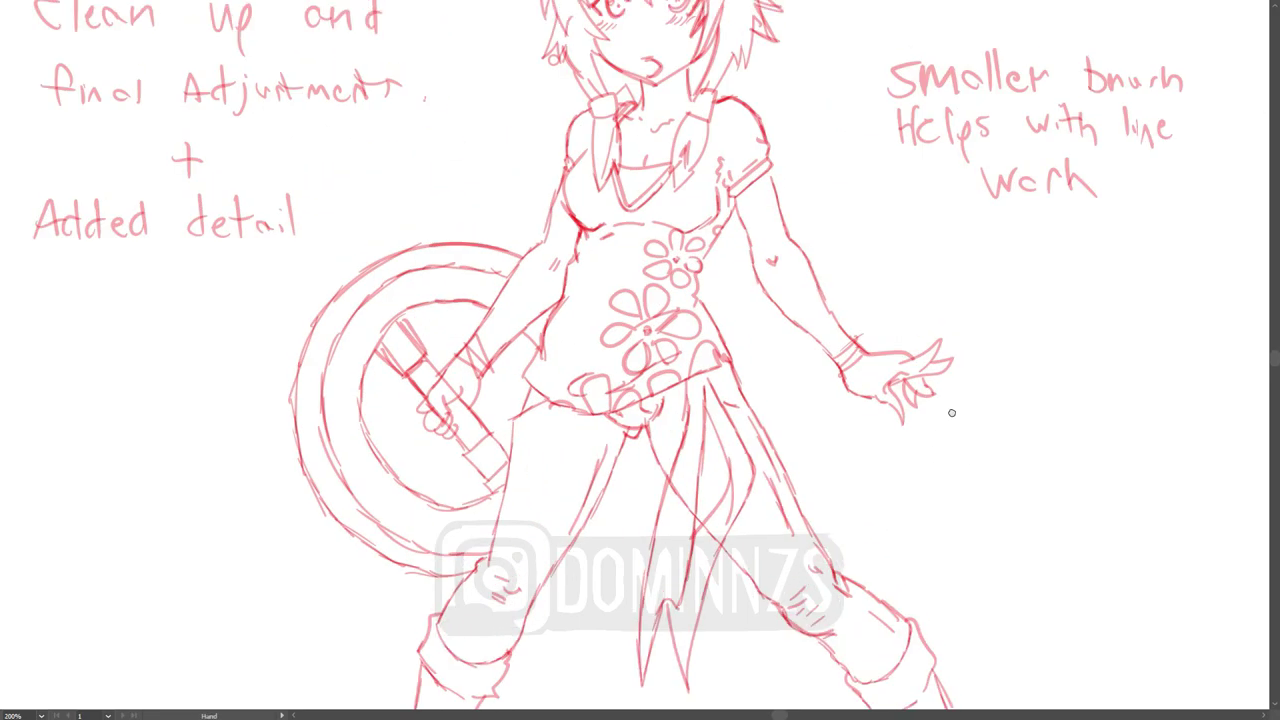
- With the blue sketch hidden, strengthen and close the hair tuft on the crown in red
drag(952, 413, 885, 663)
mouse_move(532, 144)
mouse_down()
mouse_move(510, 106)
mouse_move(522, 140)
mouse_up()
key(ctrl+minus)
key(ctrl+minus)
drag(949, 600, 959, 485)
key(ctrl+equal)
scroll(958, 486, down, 3)
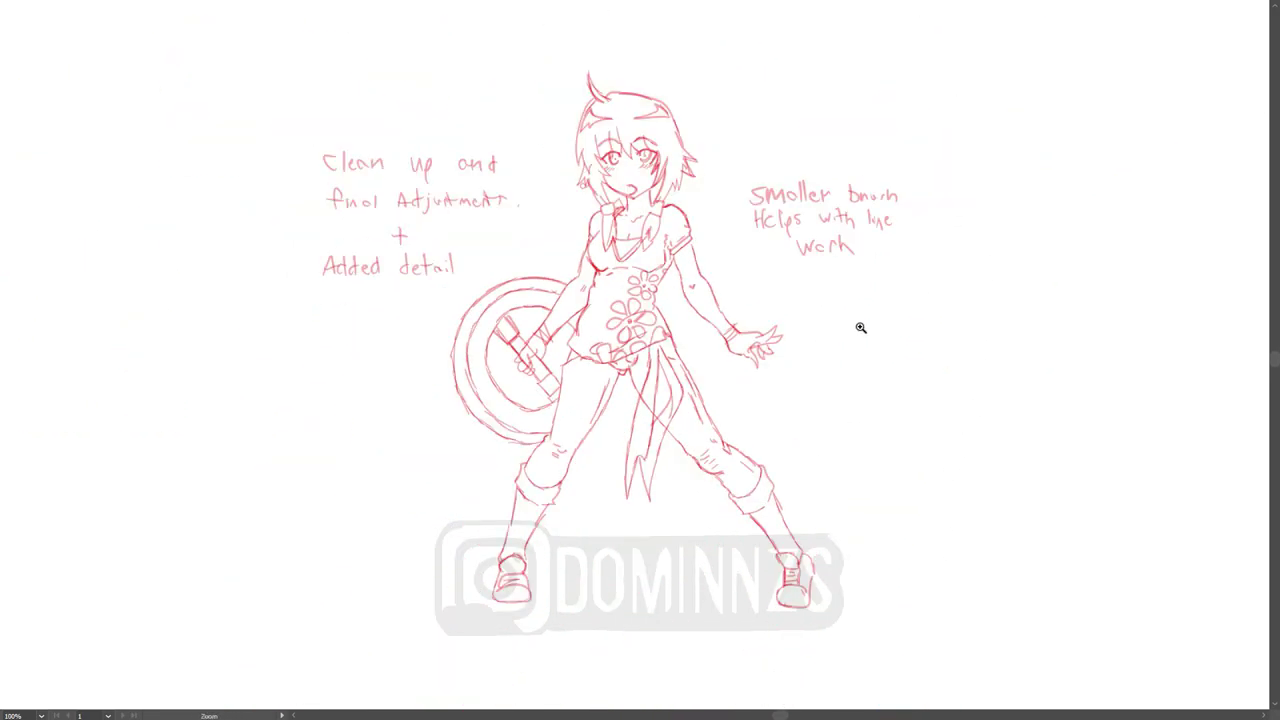
- Delete the handwritten notes on both sides of the figure
scroll(857, 323, up, 2)
key(v)
drag(985, 265, 762, 138)
key(Delete)
mouse_move(203, 305)
mouse_down()
mouse_move(251, 243)
mouse_move(470, 110)
mouse_up()
key(Delete)
key(ctrl+z)
key(Delete)
key(v)
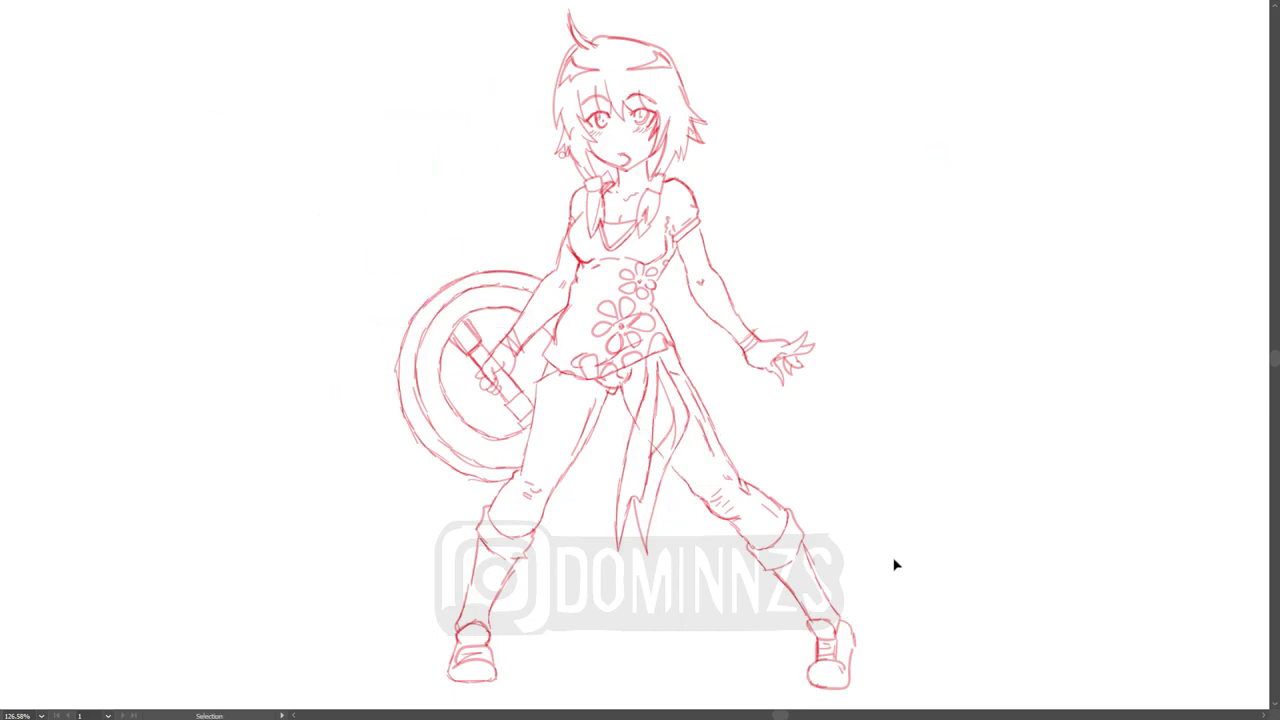
- Draw a red arrow pointing to the round shield and handwrite the label "Blade" beside it
key(b)
drag(339, 286, 394, 317)
drag(376, 284, 364, 315)
drag(241, 273, 242, 301)
drag(238, 274, 243, 300)
drag(258, 274, 259, 301)
drag(273, 289, 280, 299)
drag(295, 295, 306, 300)
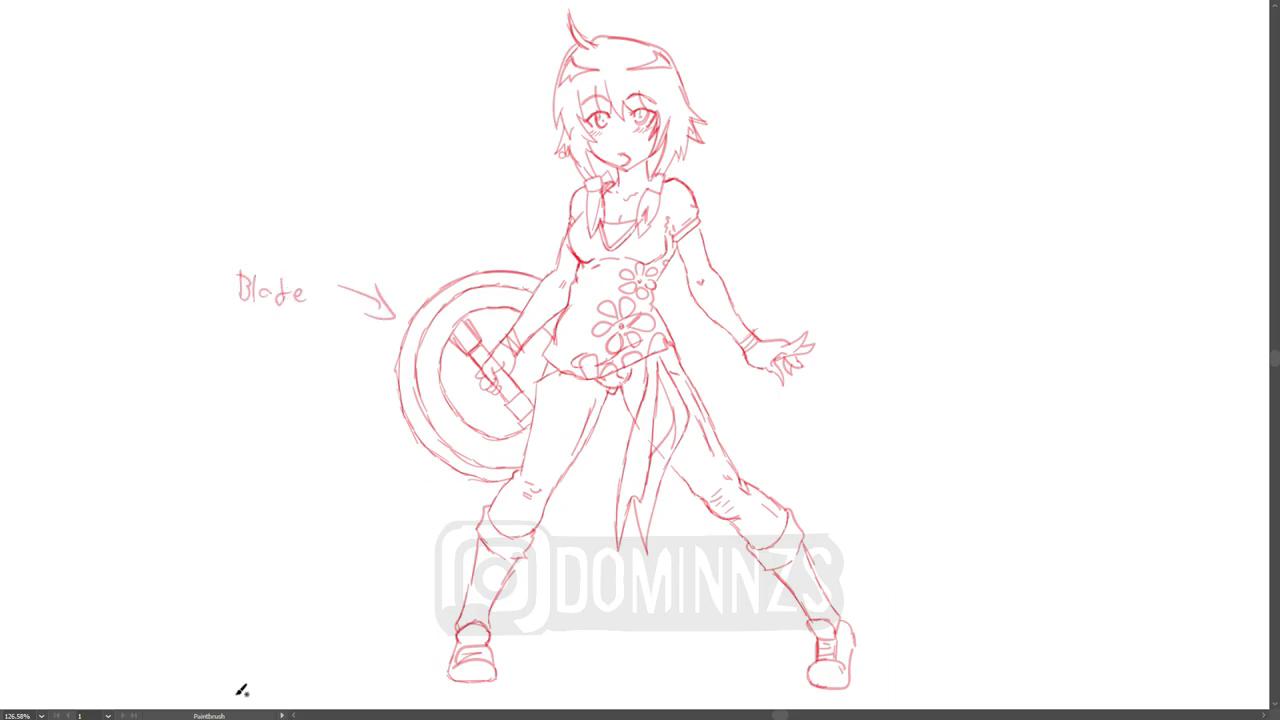